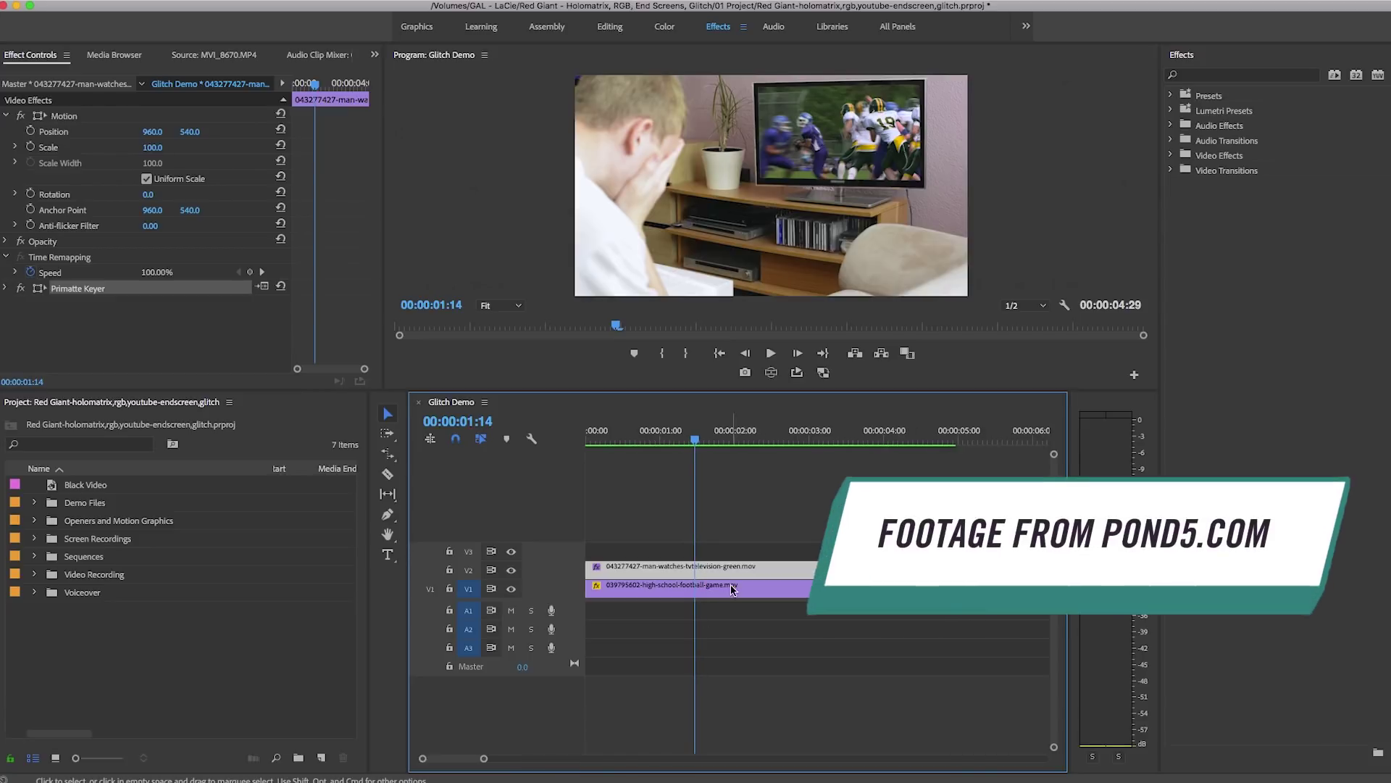
Preview the green-screen TV clip and toggle its Primatte Keyer off and back on
{"action": "double_click", "coordinate": [709, 574]}
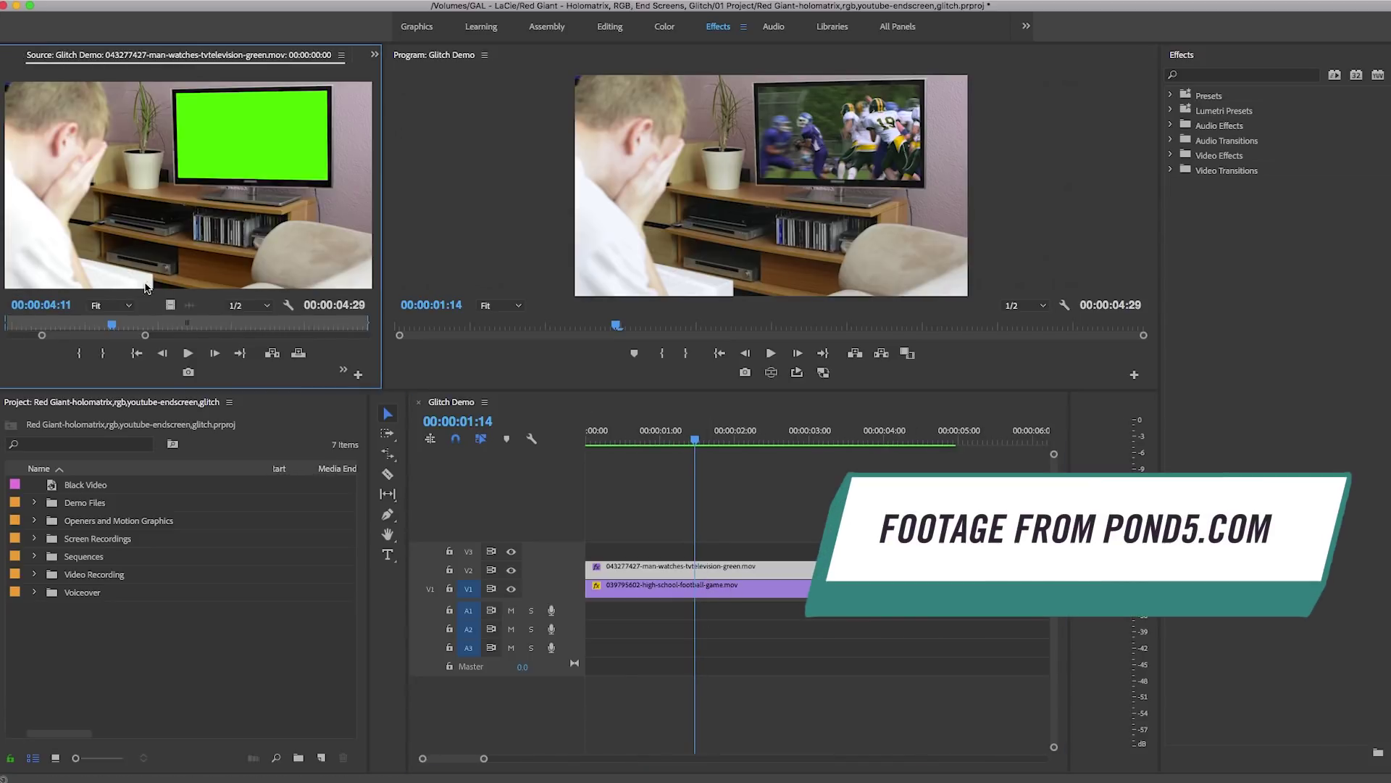
{"action": "left_click_drag", "start_coordinate": [55, 326], "coordinate": [226, 326]}
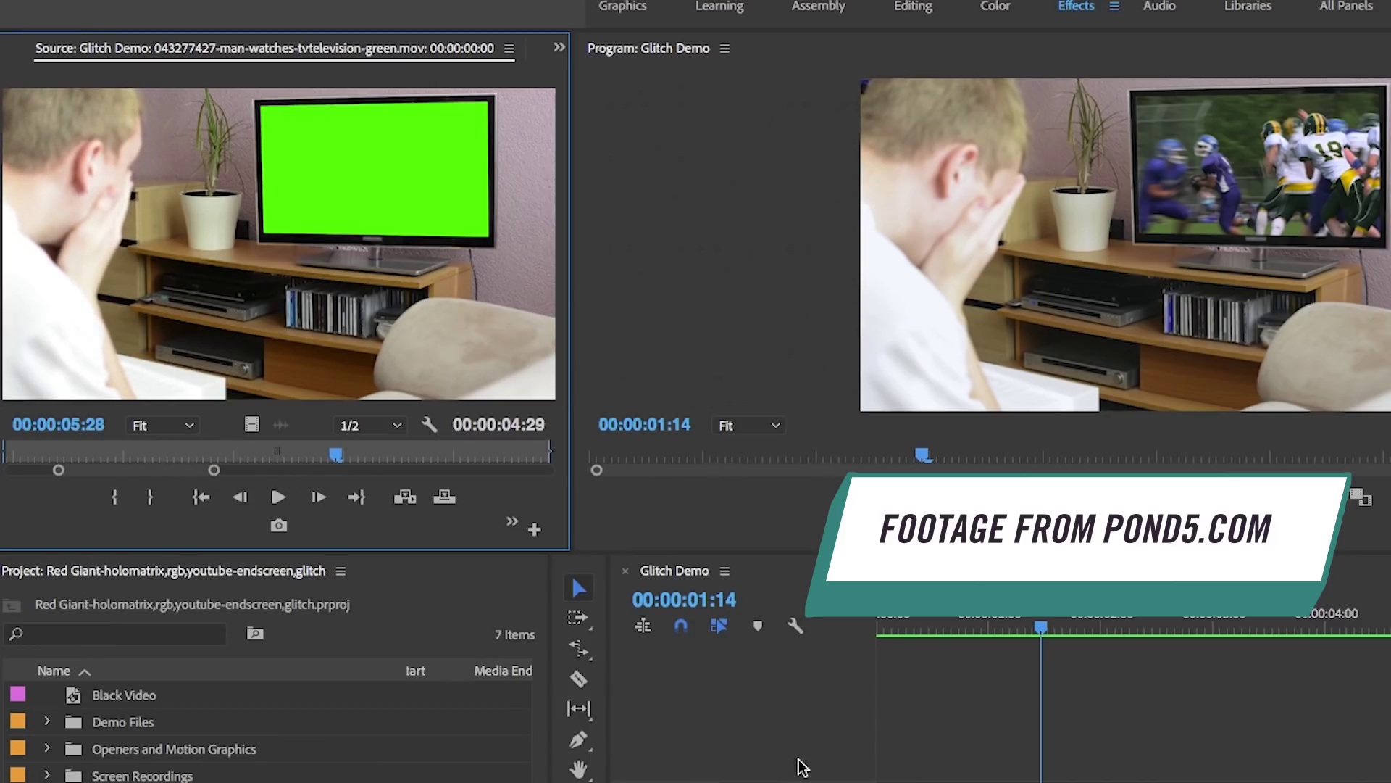
{"action": "left_click", "coordinate": [559, 48]}
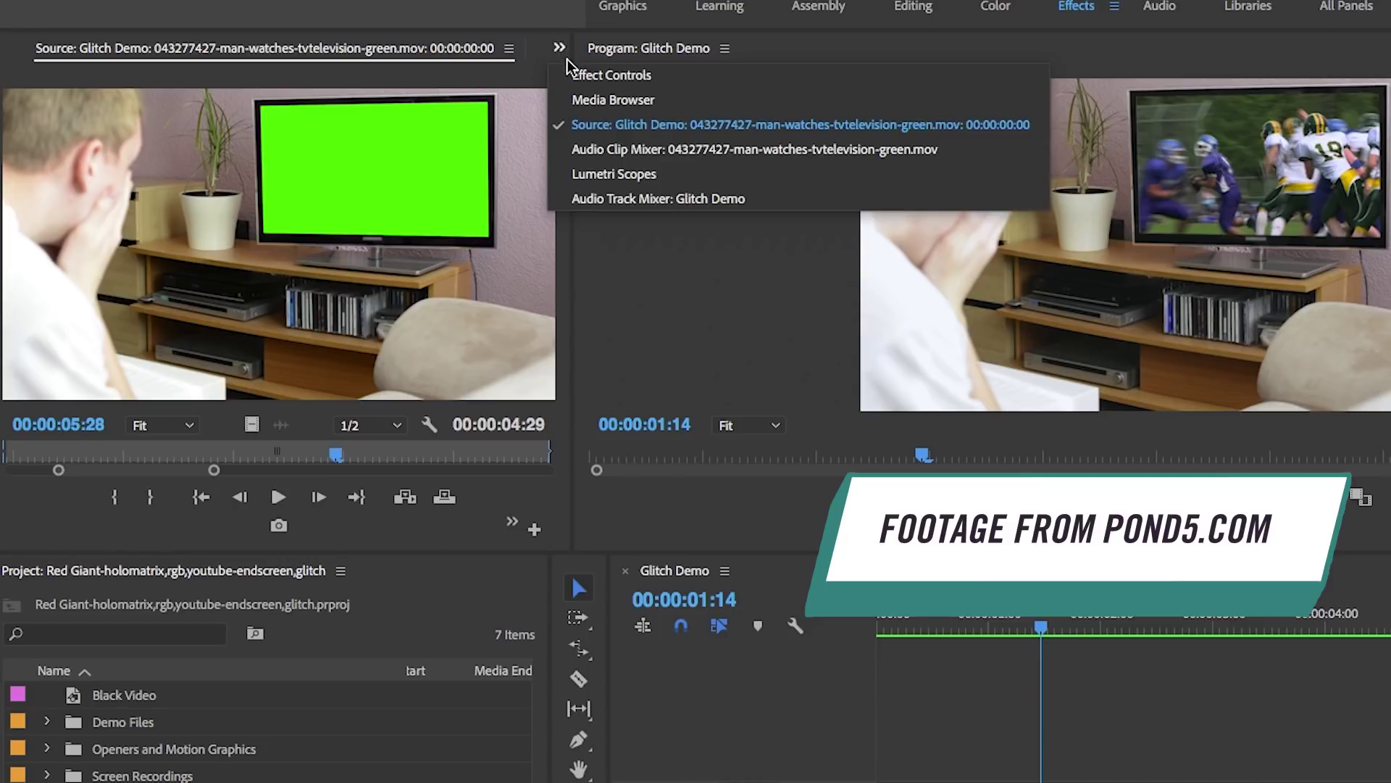
{"action": "left_click", "coordinate": [574, 69]}
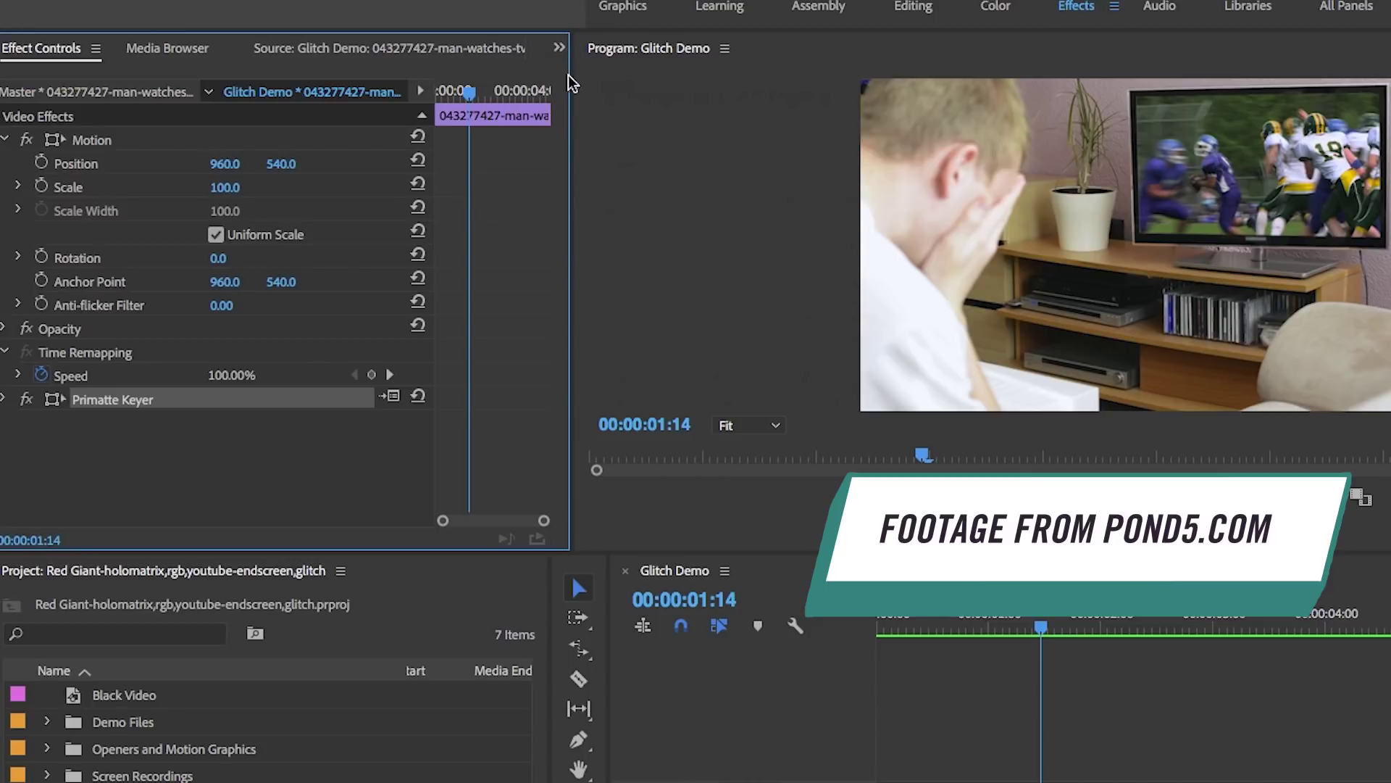
{"action": "left_click", "coordinate": [26, 400]}
{"action": "left_click", "coordinate": [26, 400]}
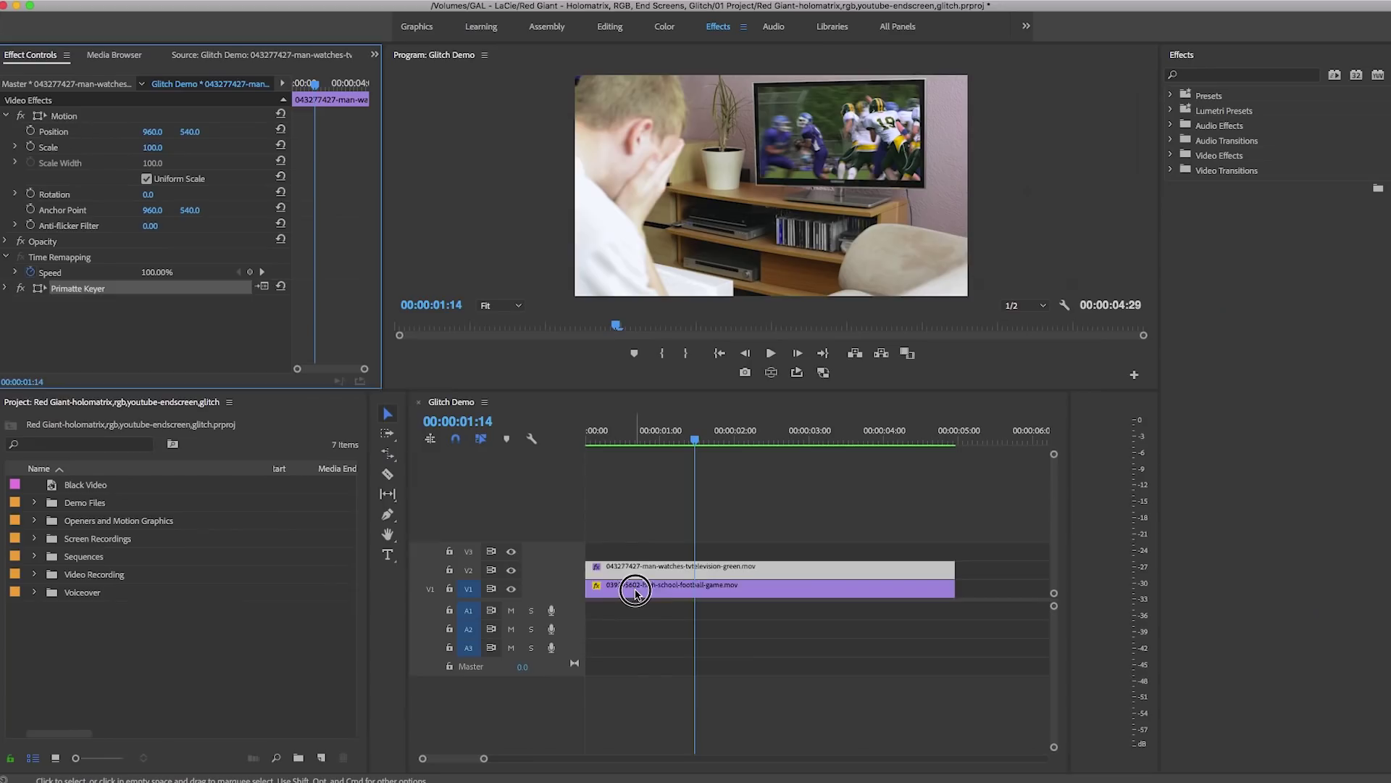
Preview the football footage and the composite, then select the football clip on V1
{"action": "double_click", "coordinate": [636, 584]}
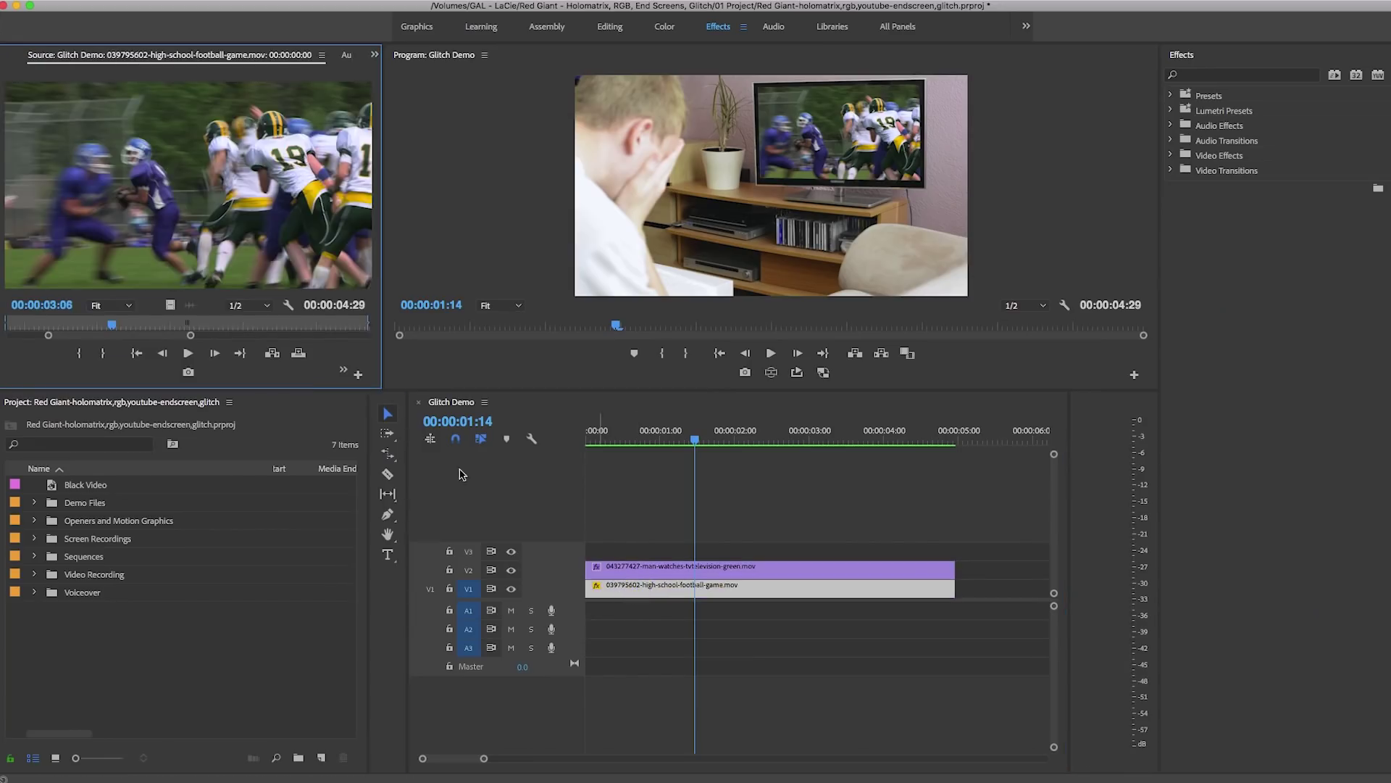
{"action": "mouse_move", "coordinate": [131, 333]}
{"action": "left_mouse_down"}
{"action": "mouse_move", "coordinate": [156, 333]}
{"action": "mouse_move", "coordinate": [129, 334]}
{"action": "left_mouse_up"}
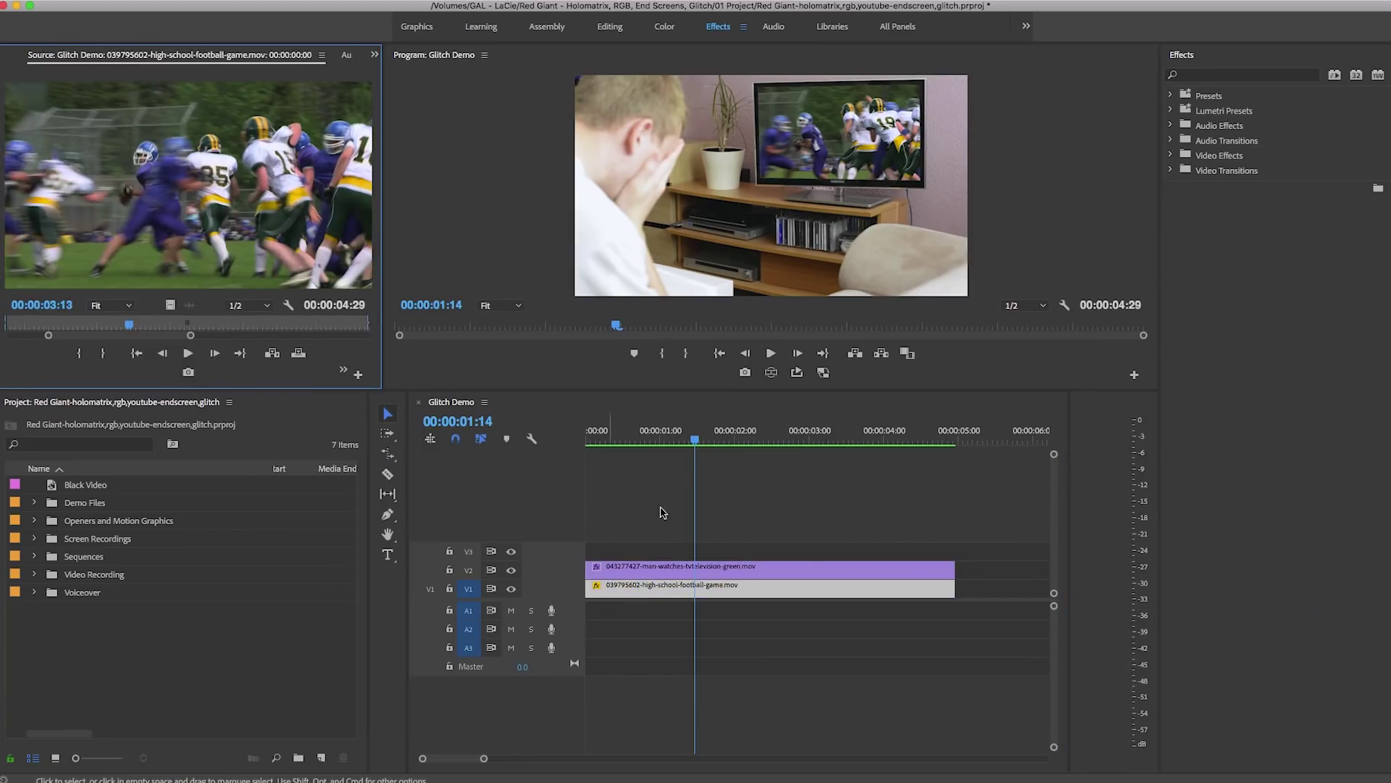
{"action": "left_click_drag", "start_coordinate": [686, 433], "coordinate": [769, 454]}
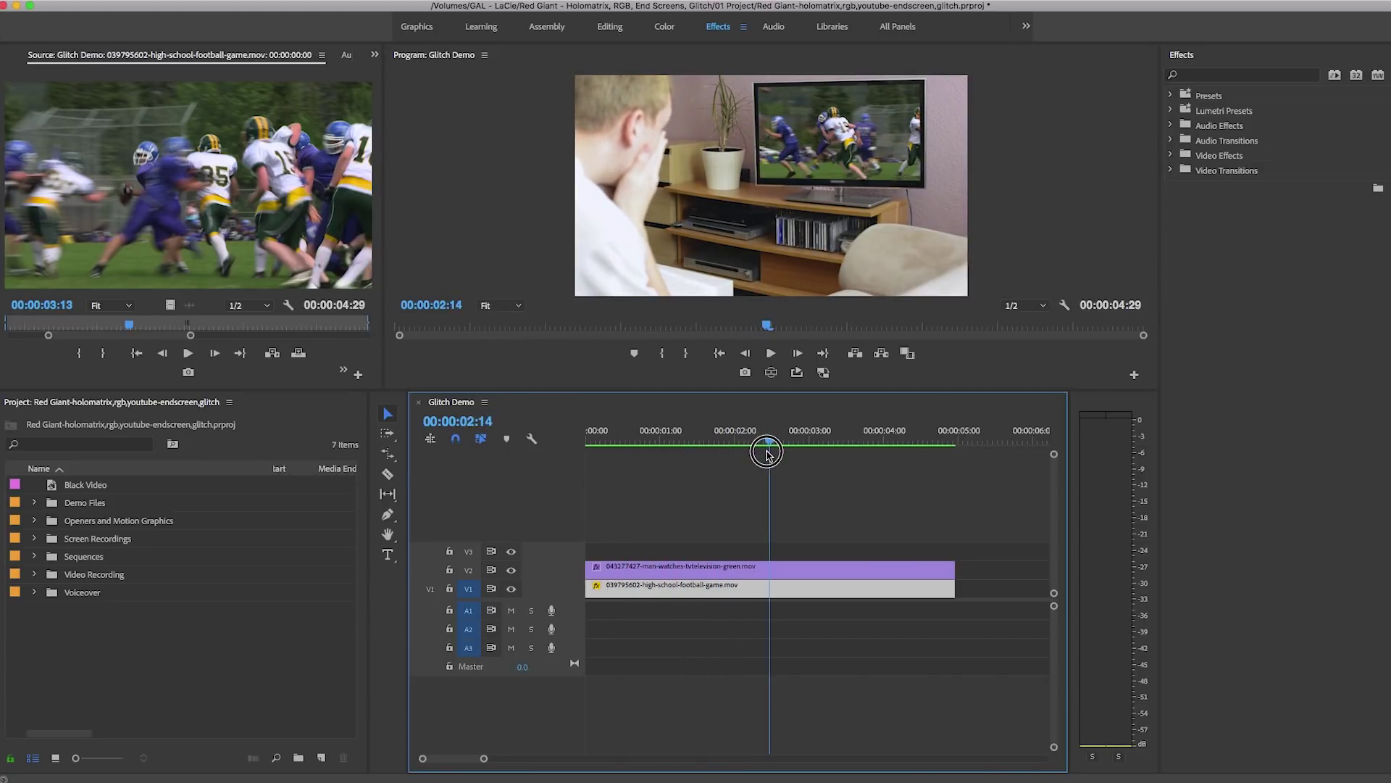
{"action": "left_click", "coordinate": [775, 581]}
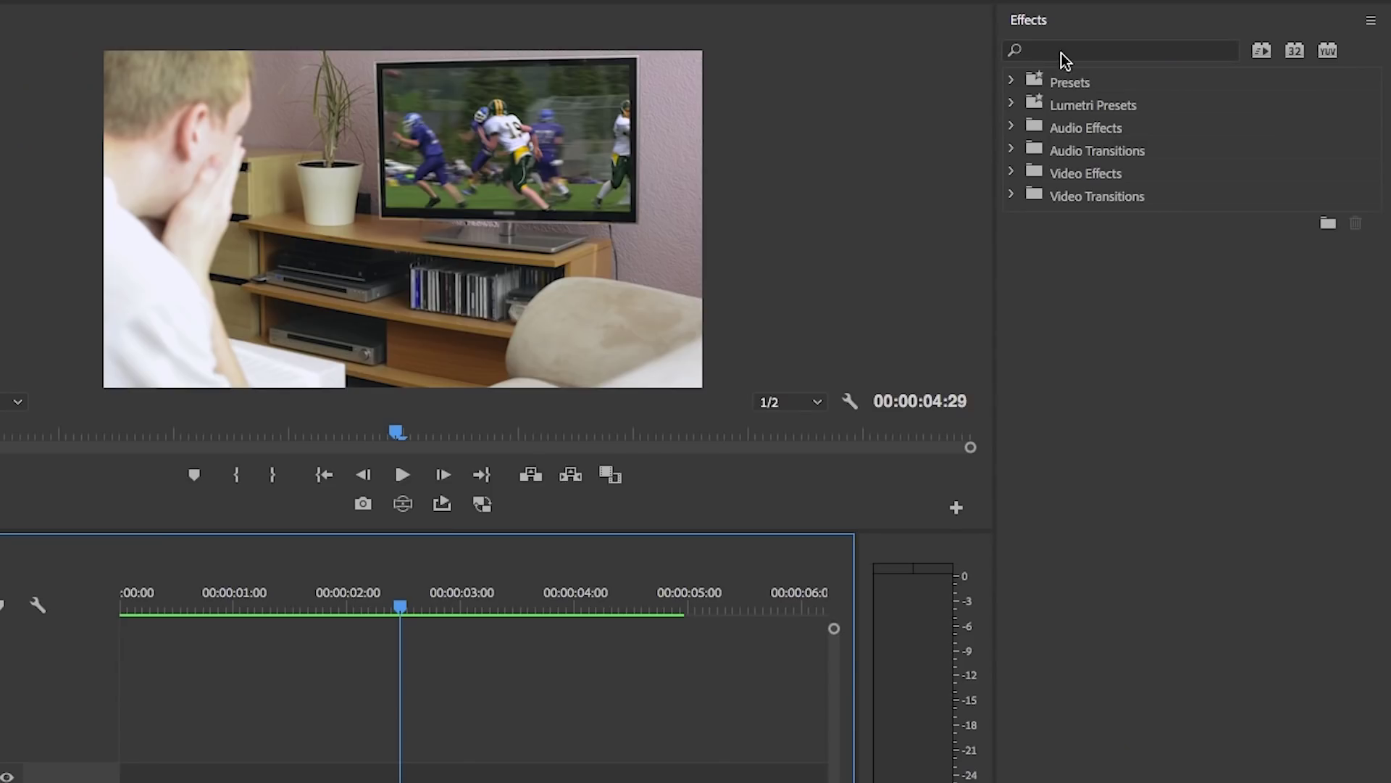
Find uni.Glitch by searching 'RG universe sty', drop it on the V1 football clip, and render
{"action": "left_click", "coordinate": [1062, 49]}
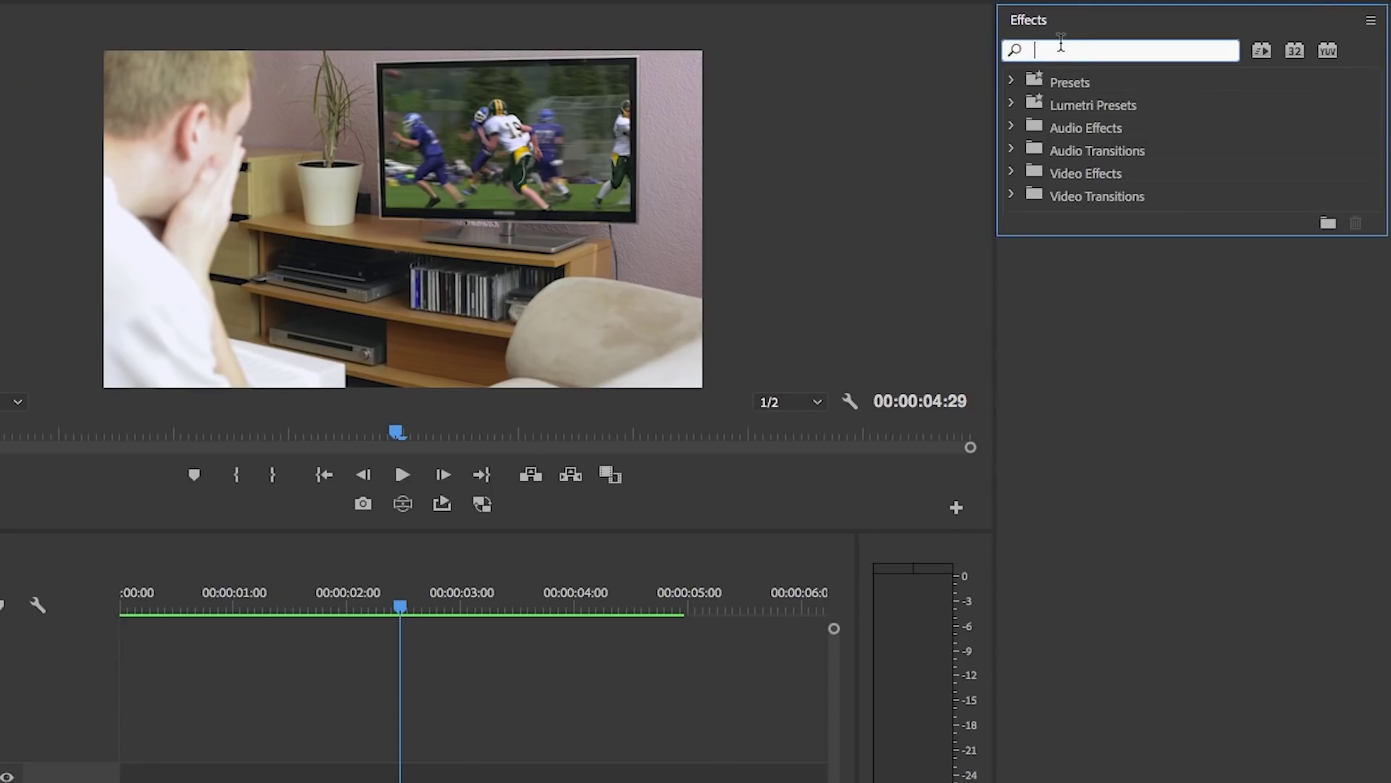
{"action": "type", "text": "RG uni"}
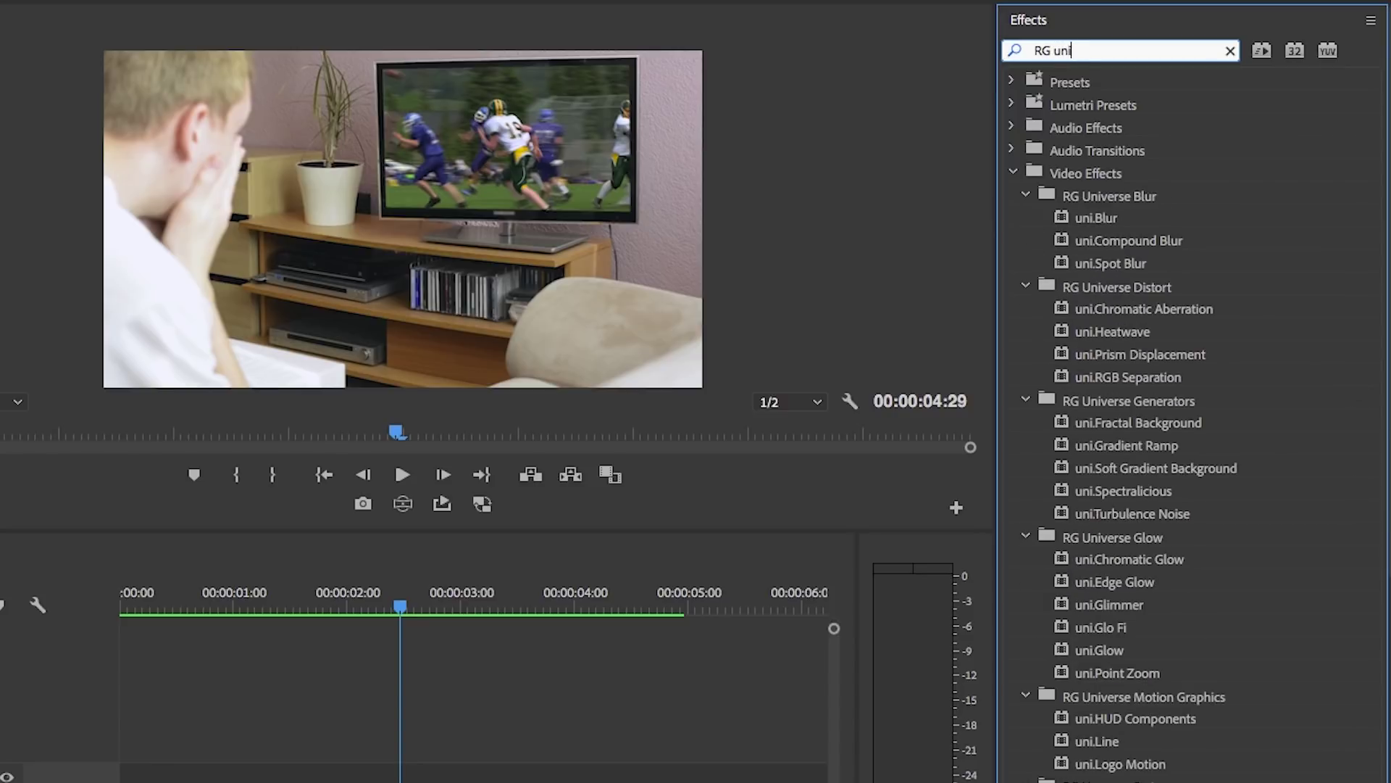
{"action": "type", "text": "verse sty"}
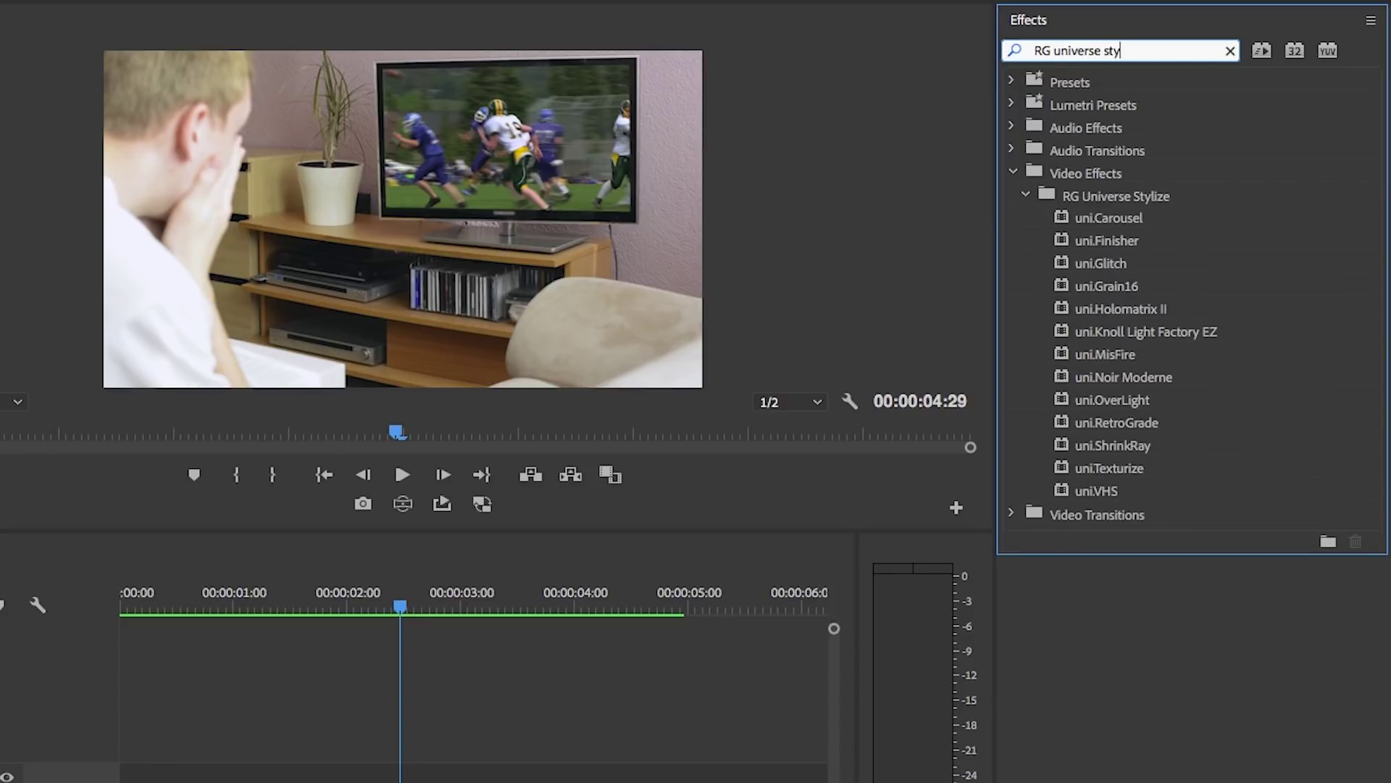
{"action": "left_click", "coordinate": [1123, 265]}
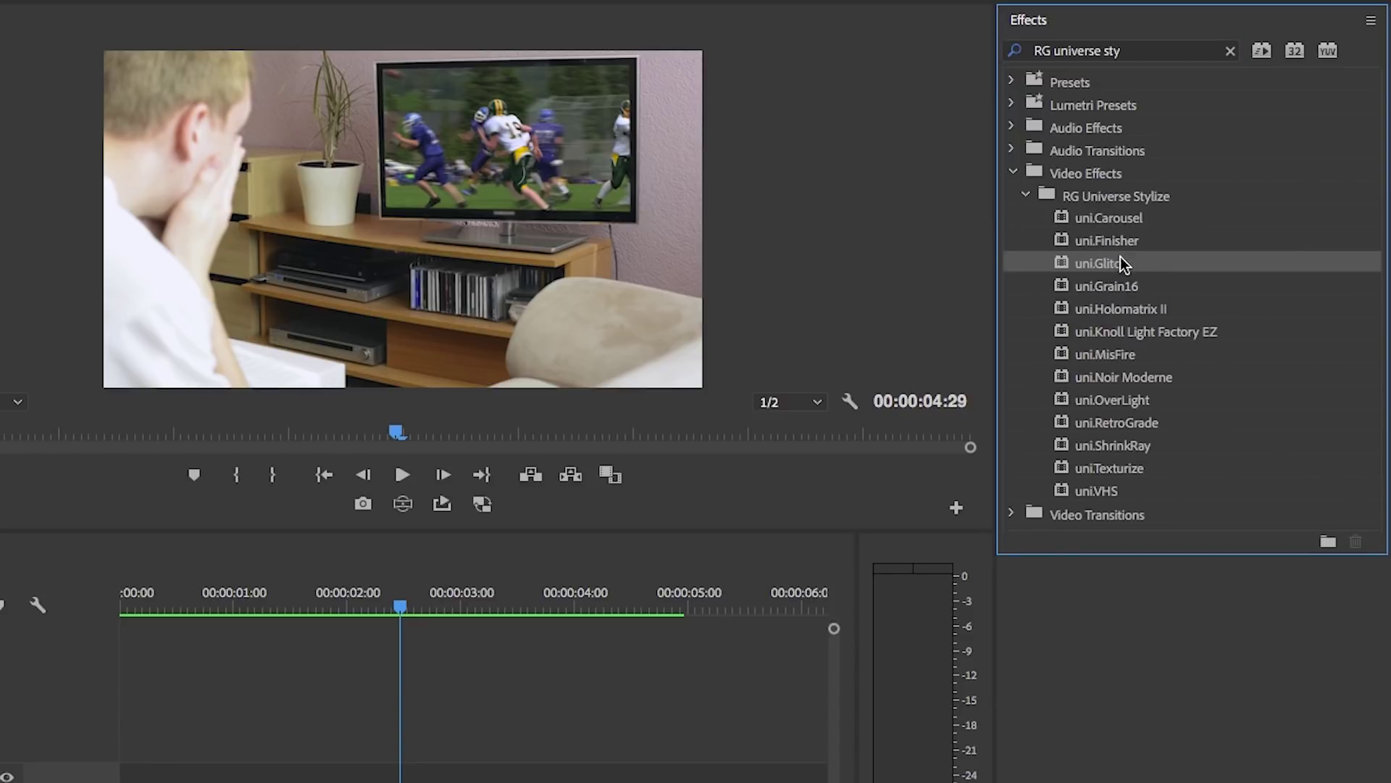
{"action": "left_click_drag", "start_coordinate": [1105, 267], "coordinate": [815, 586]}
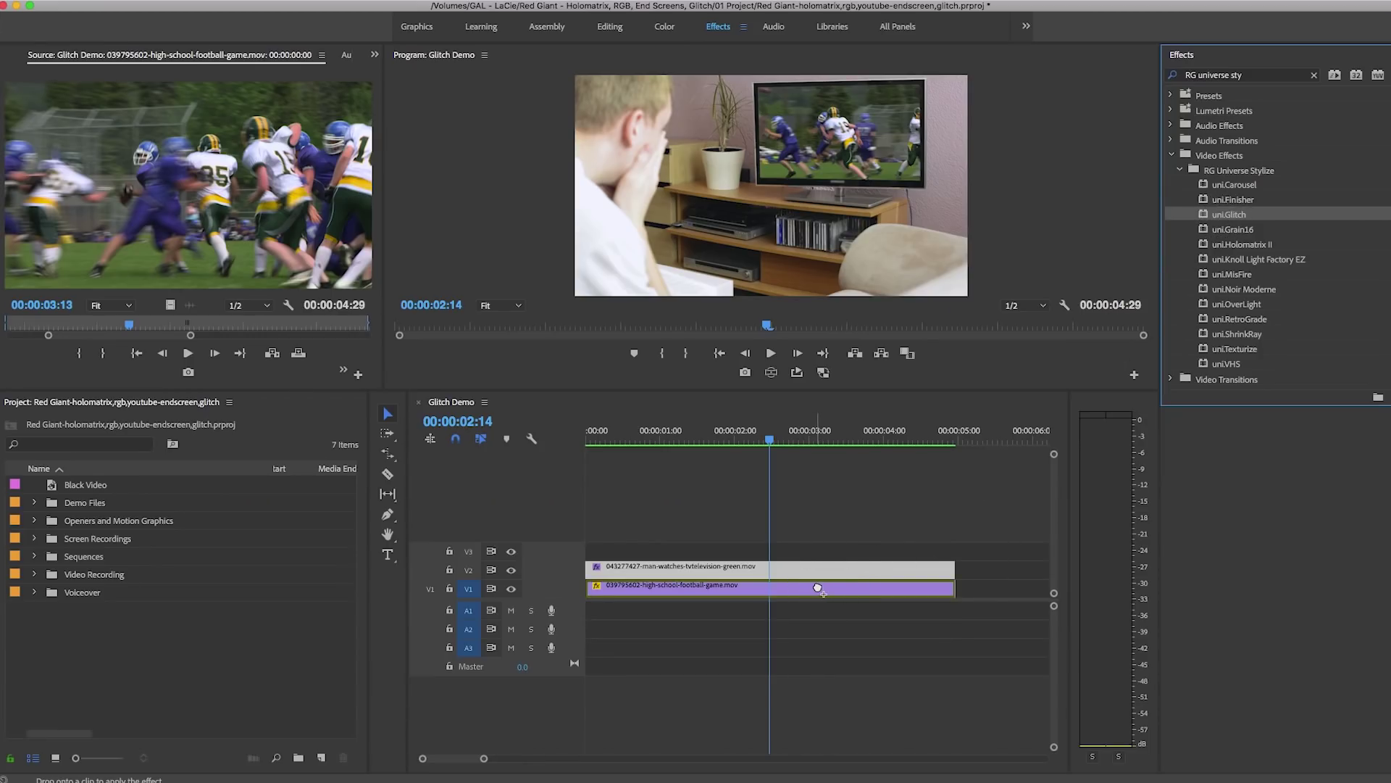
{"action": "left_click_drag", "start_coordinate": [816, 587], "coordinate": [814, 589]}
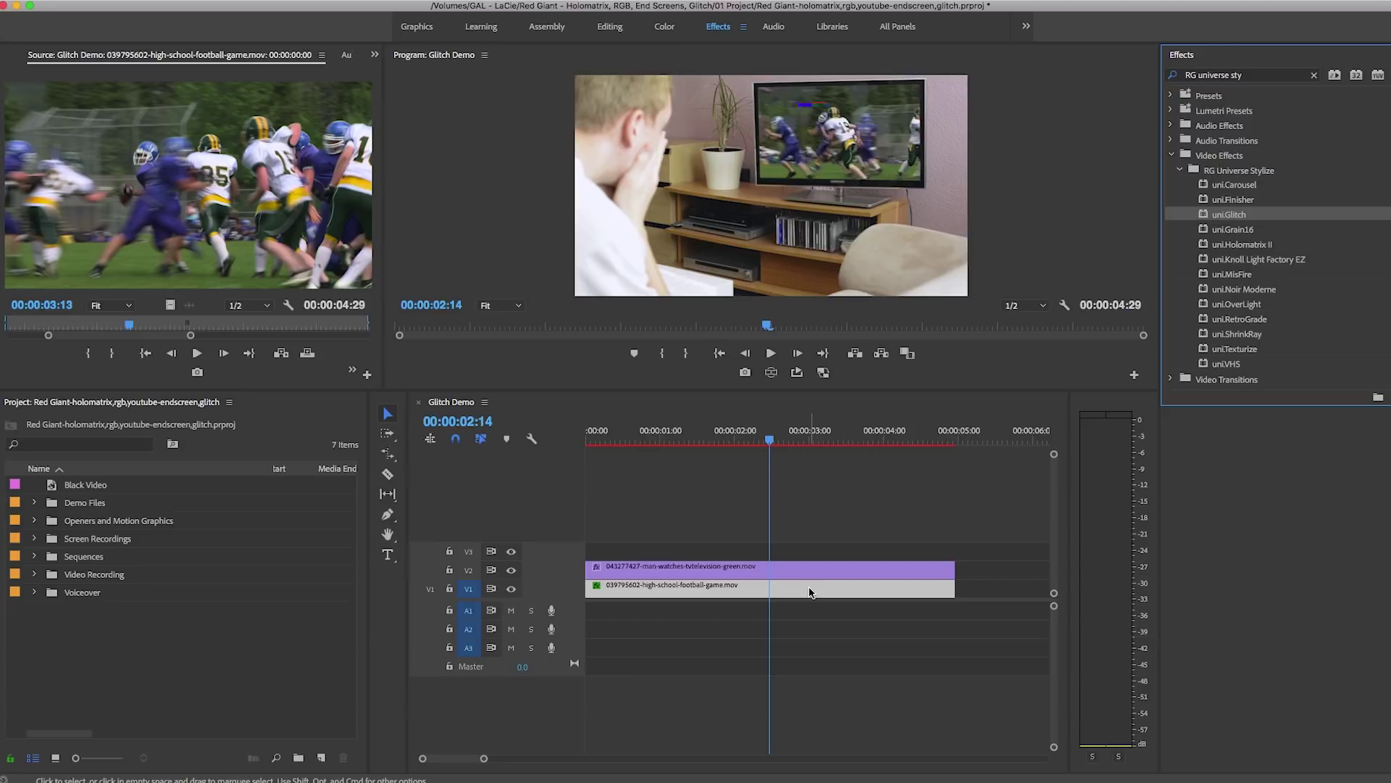
{"action": "key", "text": "Return"}
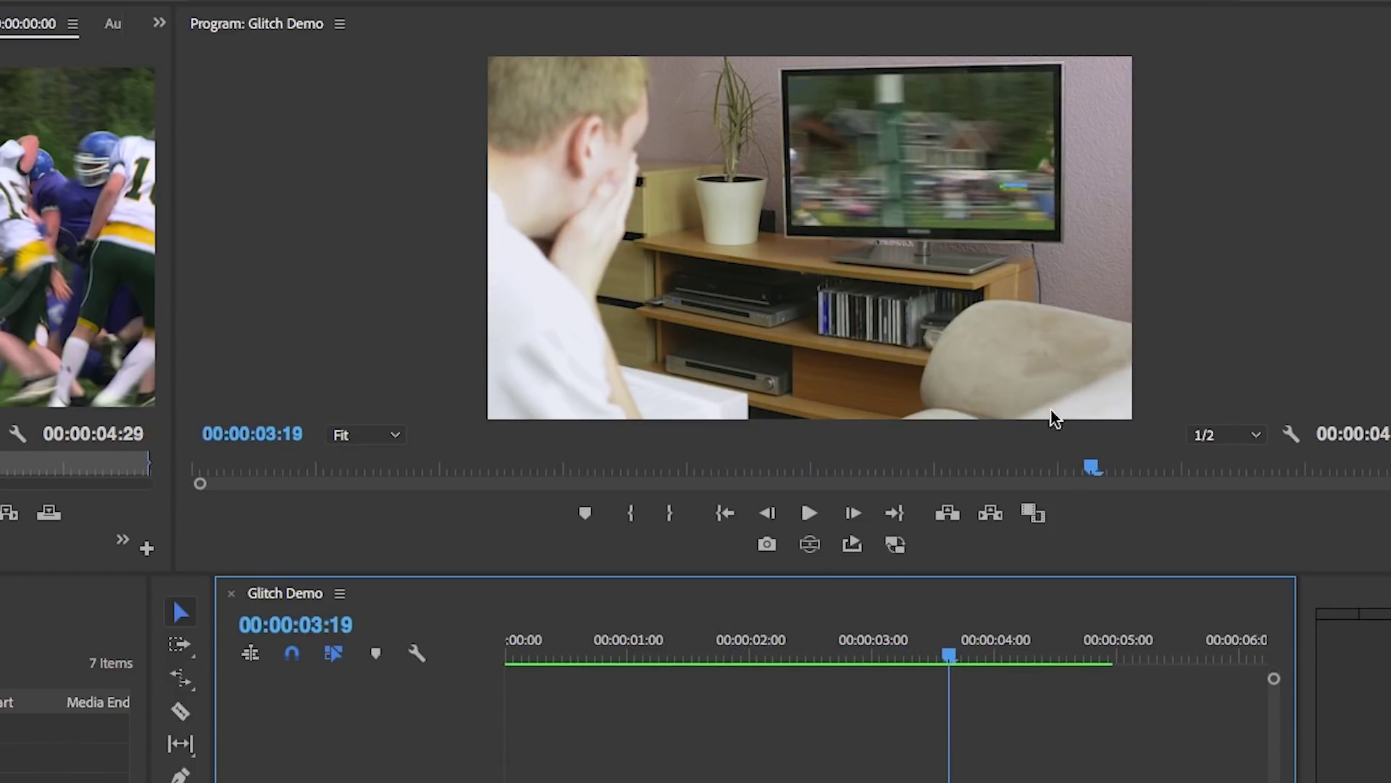
Scrub the sequence back to the start and forward to about two seconds to review the glitch
{"action": "left_click_drag", "start_coordinate": [972, 659], "coordinate": [801, 662]}
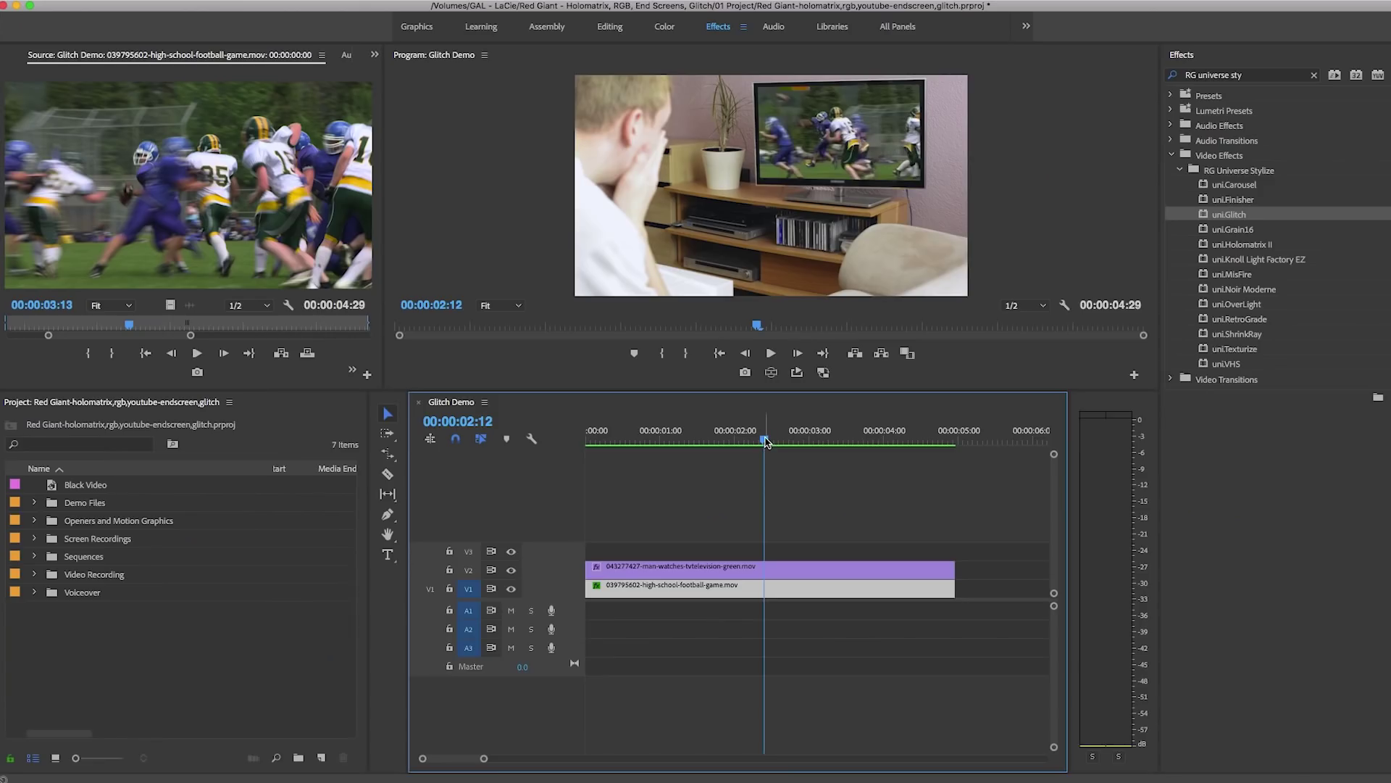
{"action": "left_click_drag", "start_coordinate": [767, 442], "coordinate": [564, 447]}
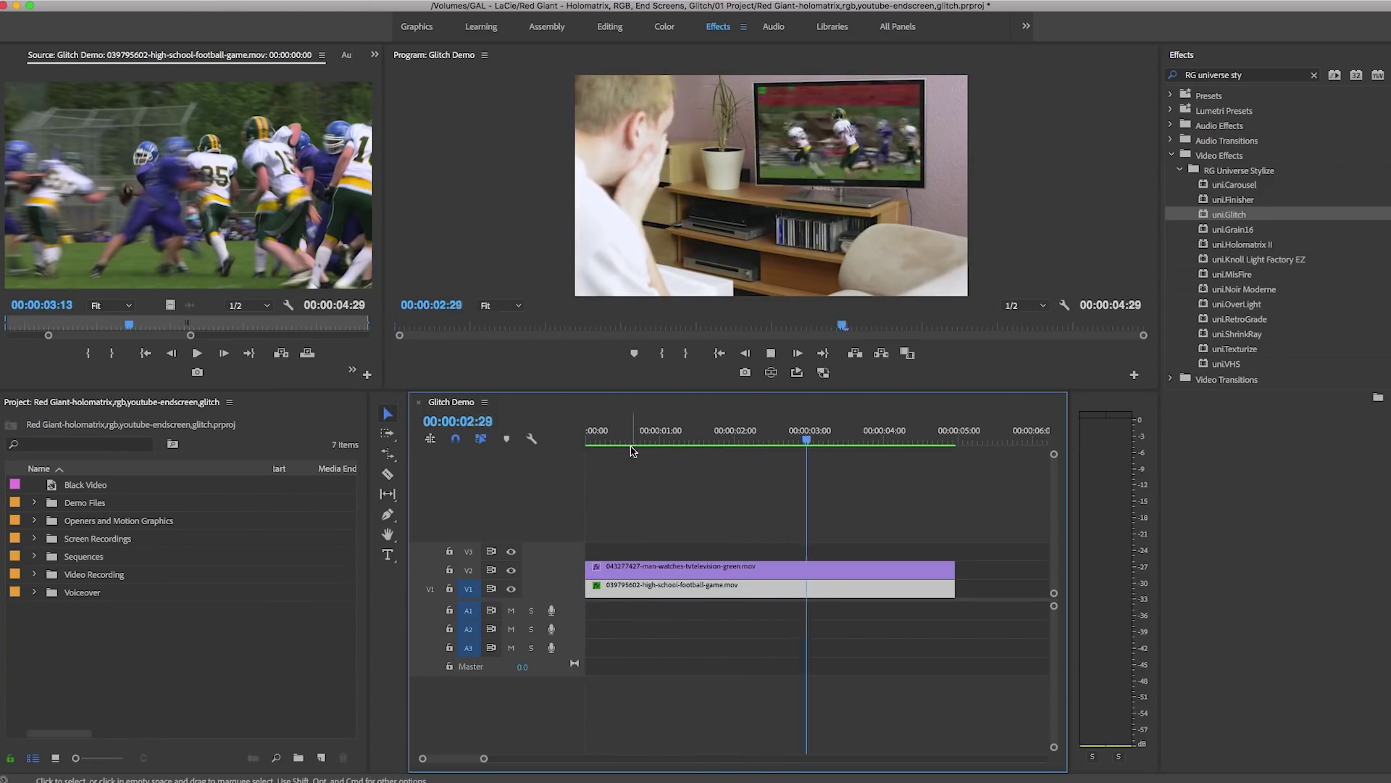
{"action": "left_click", "coordinate": [635, 439]}
{"action": "left_click_drag", "start_coordinate": [636, 438], "coordinate": [708, 446]}
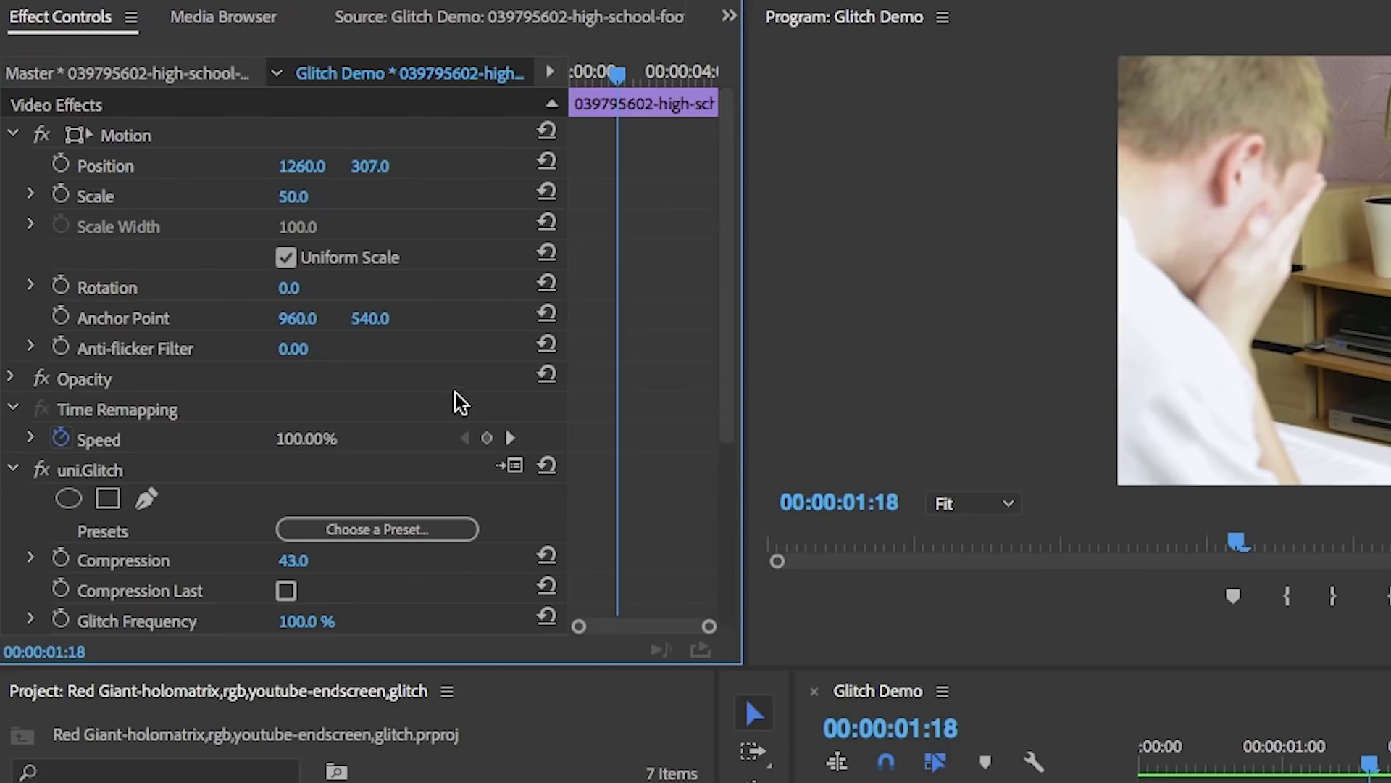
Choose the Squares & Lines preset in the uni.Glitch preset browser
{"action": "scroll", "coordinate": [207, 254], "scroll_direction": "down", "scroll_amount": 5}
{"action": "left_click", "coordinate": [72, 214]}
{"action": "scroll", "coordinate": [206, 319], "scroll_direction": "down", "scroll_amount": 2}
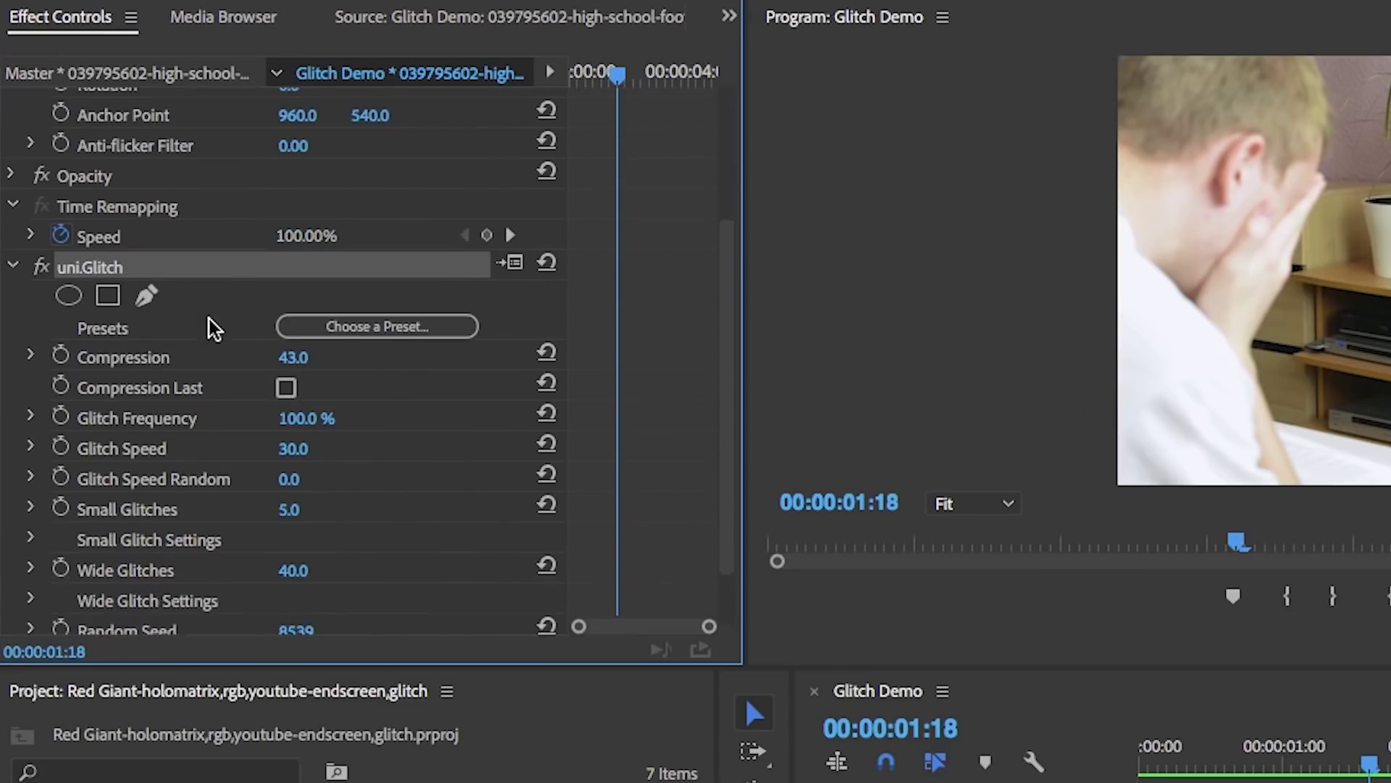
{"action": "left_click", "coordinate": [354, 327]}
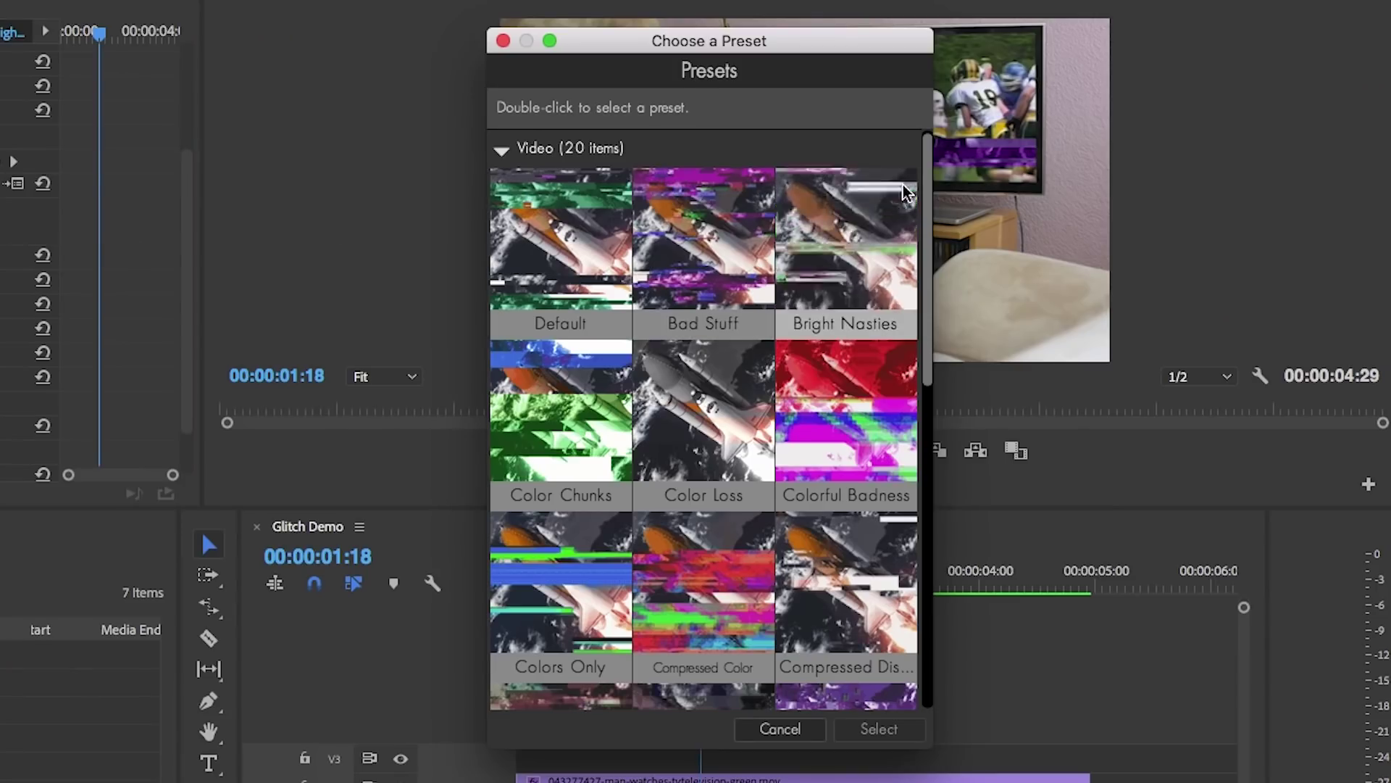
{"action": "left_click_drag", "start_coordinate": [926, 210], "coordinate": [920, 572]}
{"action": "left_click", "coordinate": [501, 683]}
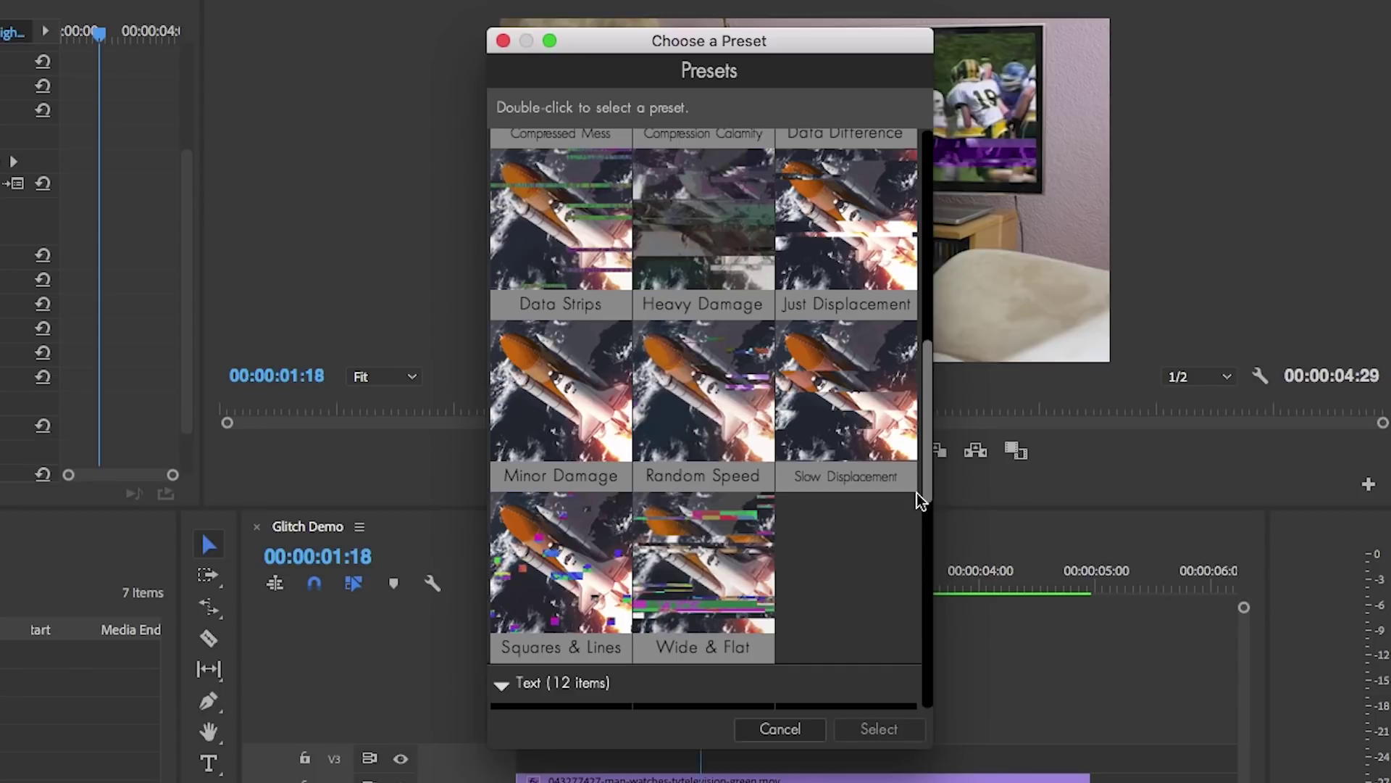
{"action": "left_click_drag", "start_coordinate": [927, 493], "coordinate": [925, 656]}
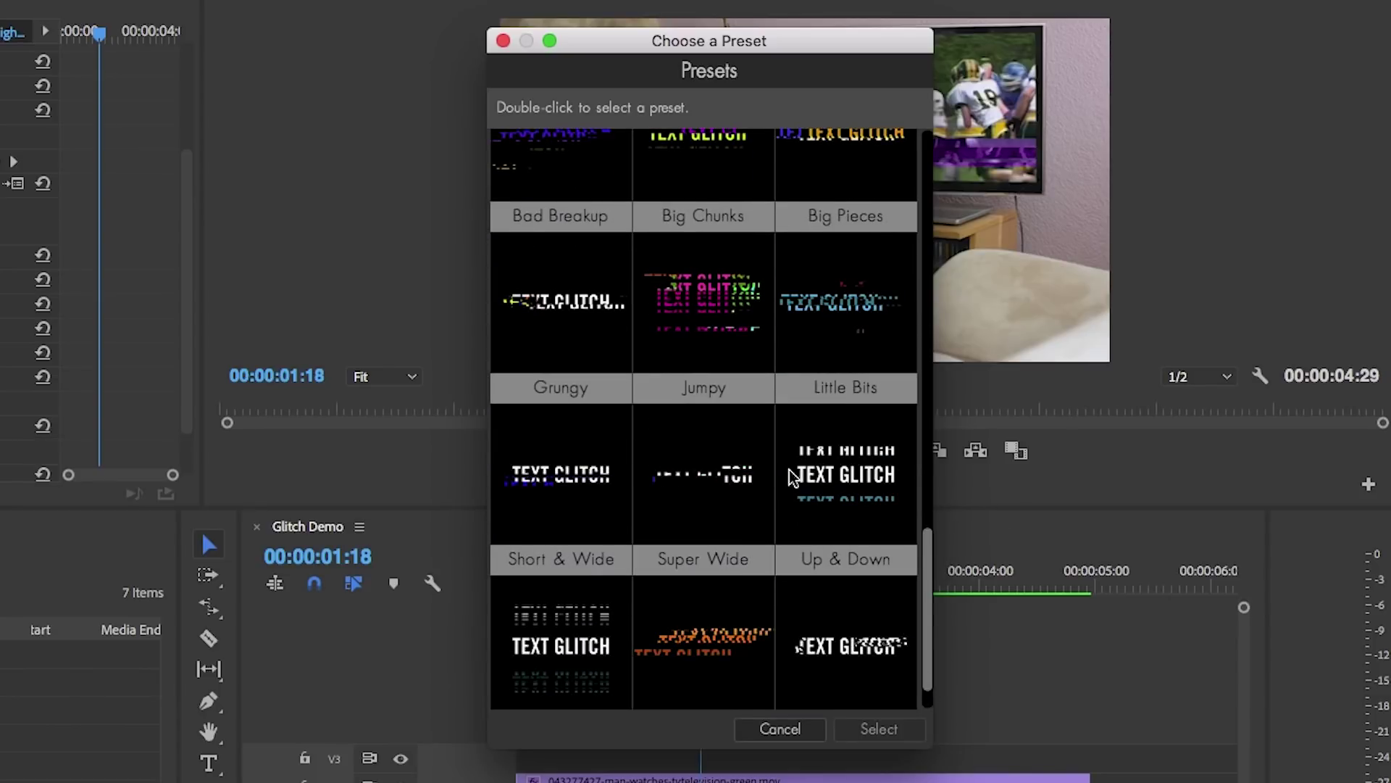
{"action": "left_click_drag", "start_coordinate": [928, 597], "coordinate": [924, 419]}
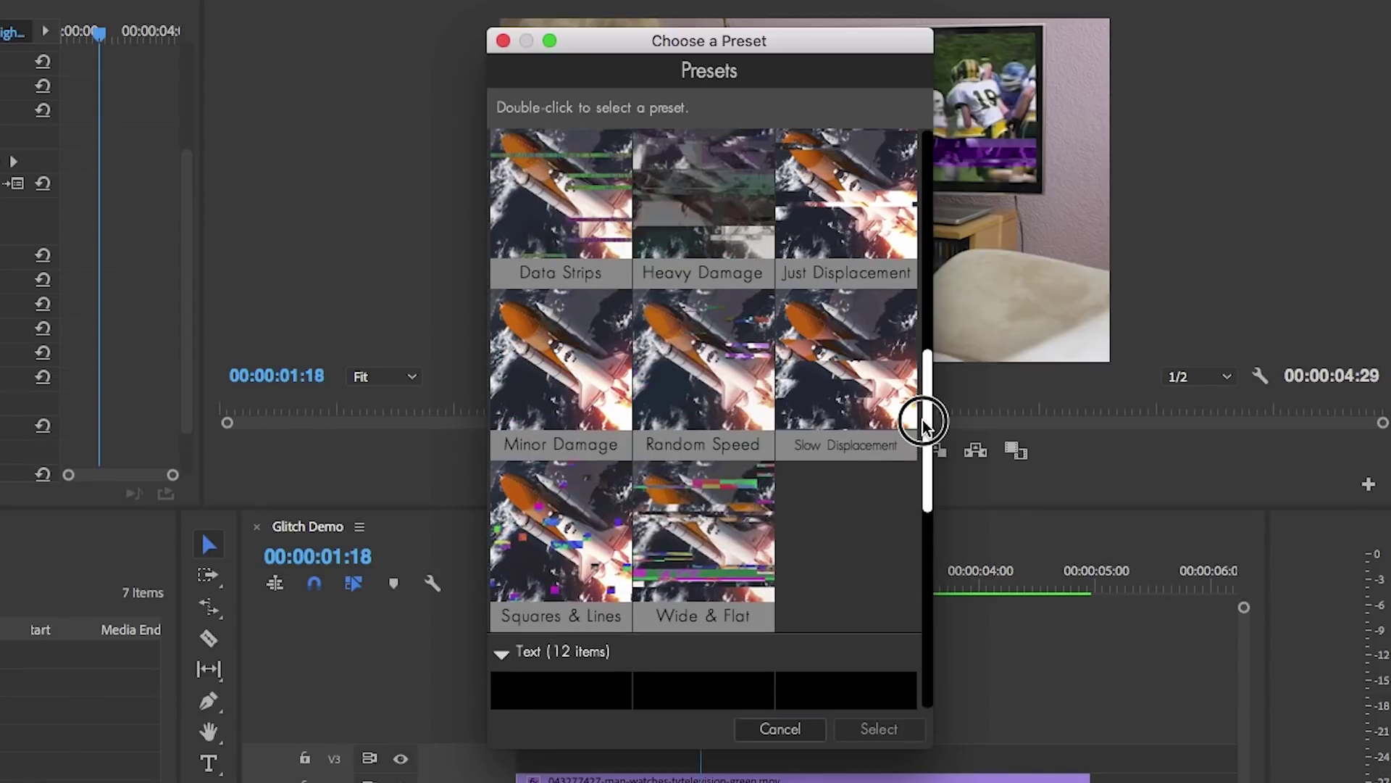
{"action": "left_click", "coordinate": [571, 551]}
{"action": "left_click", "coordinate": [874, 731]}
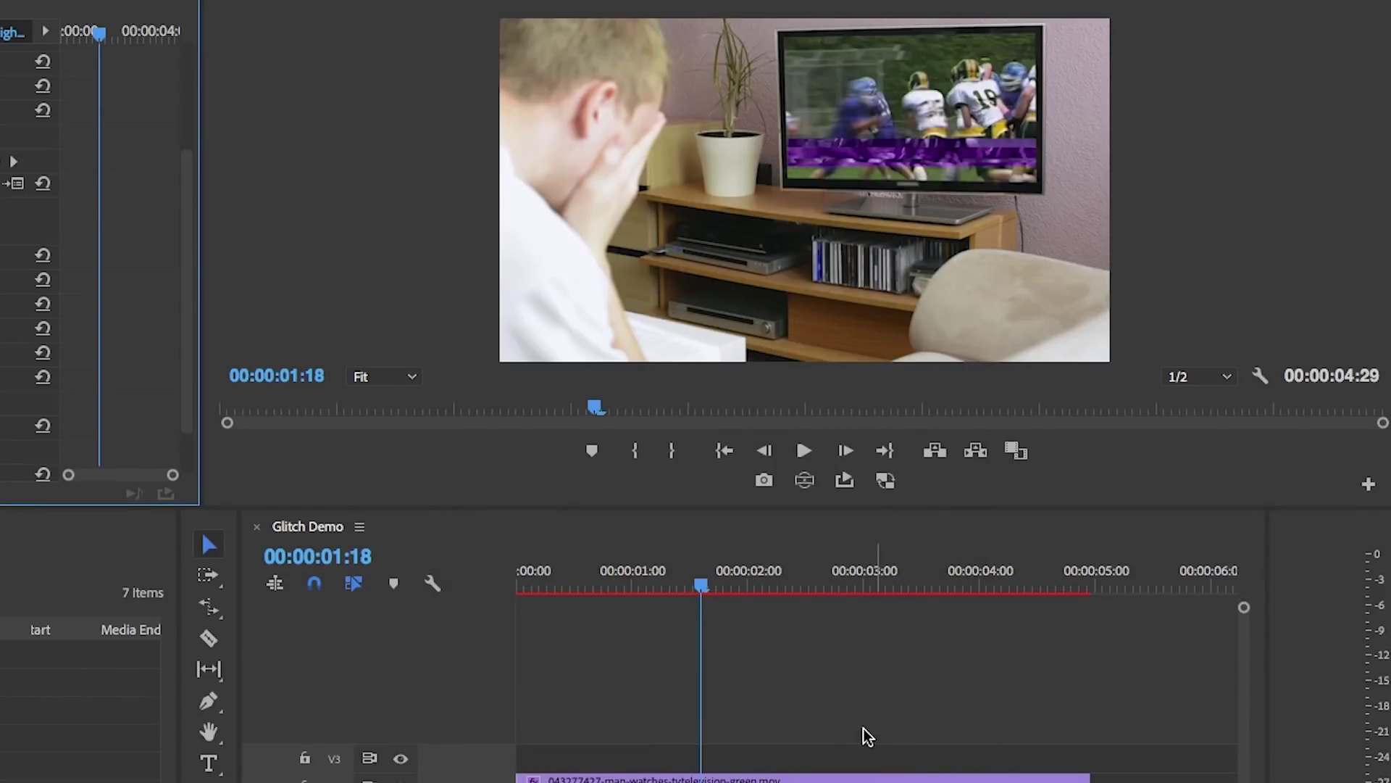
Scrub through the preset's result, ending at 1:15 where the glitch should begin
{"action": "left_click_drag", "start_coordinate": [679, 593], "coordinate": [560, 599]}
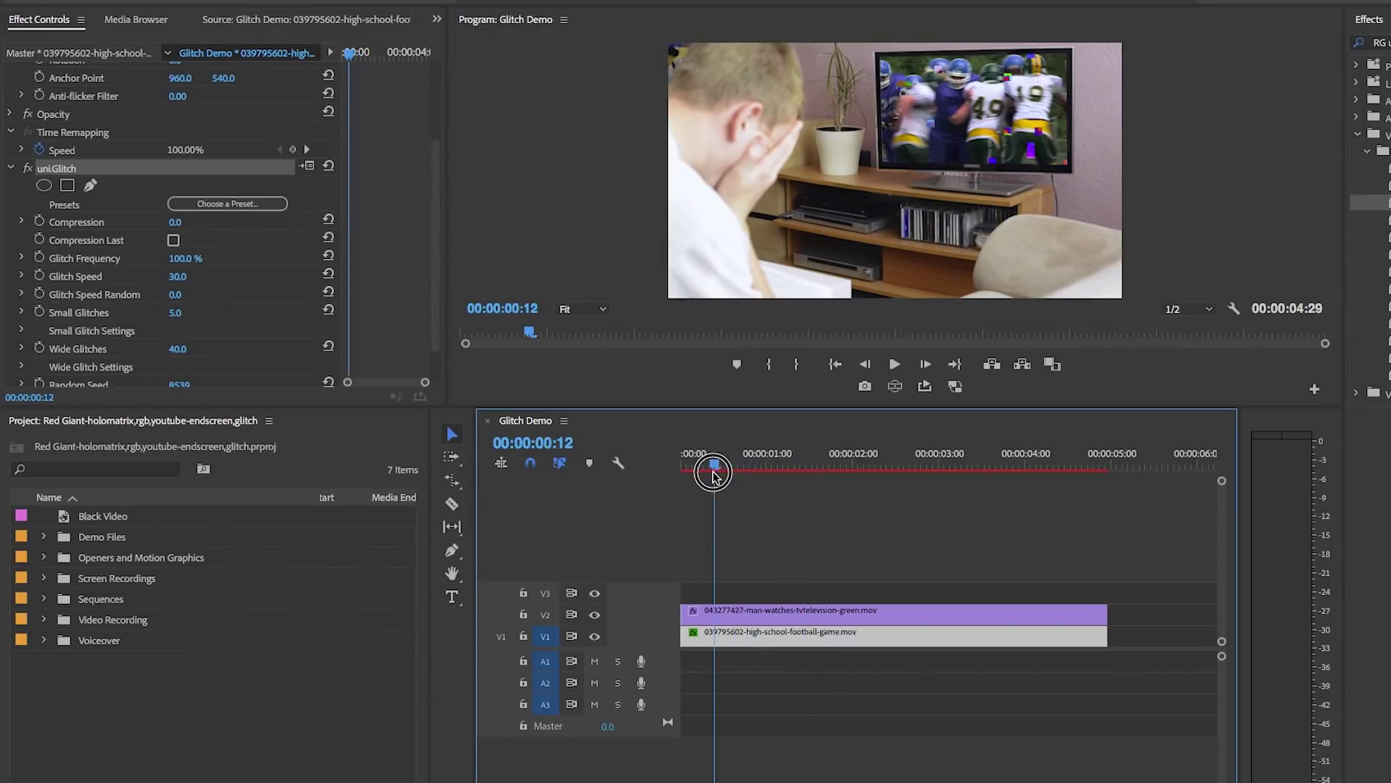
{"action": "left_click_drag", "start_coordinate": [714, 475], "coordinate": [805, 481]}
{"action": "left_click_drag", "start_coordinate": [372, 59], "coordinate": [371, 64]}
Set Glitch Frequency to 0% and add its first keyframe at 1:15
{"action": "left_click", "coordinate": [192, 254]}
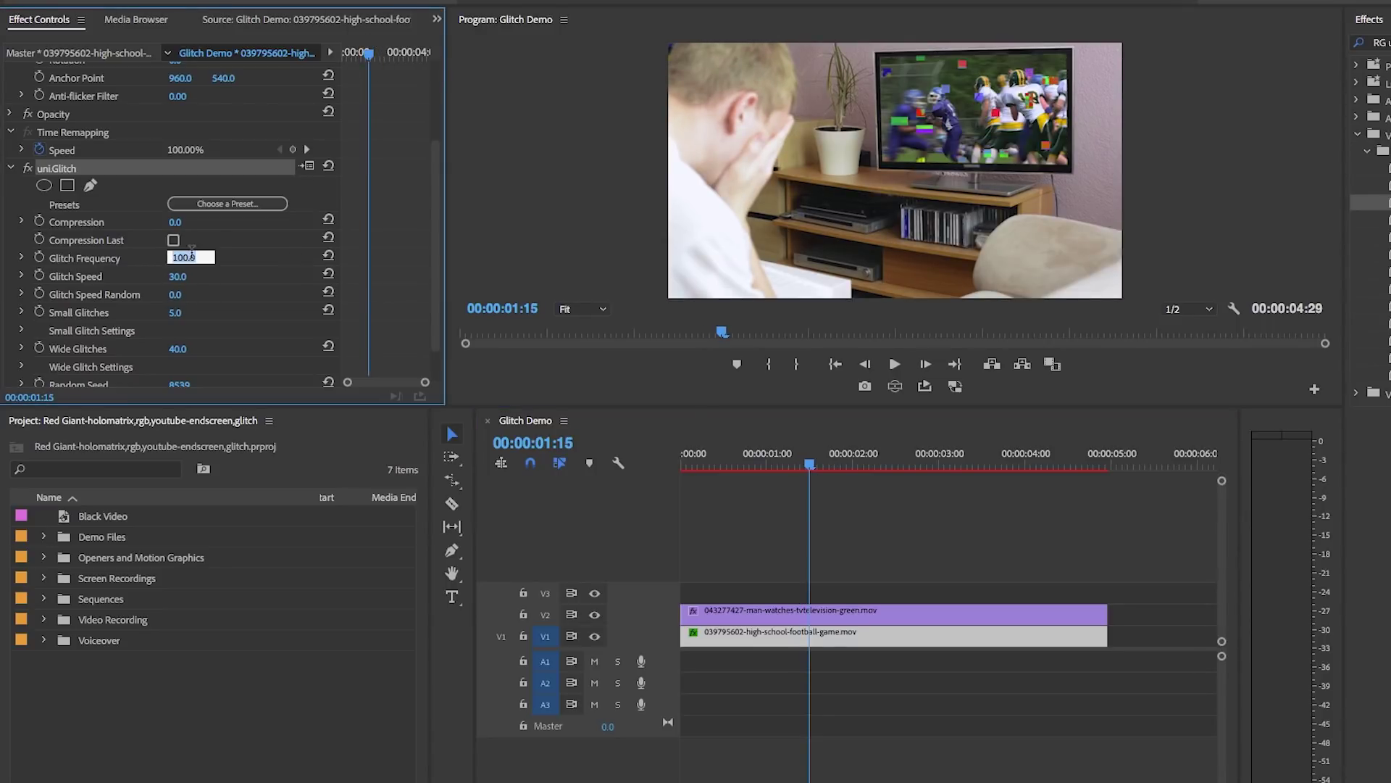
{"action": "type", "text": "0"}
{"action": "key", "text": "Return"}
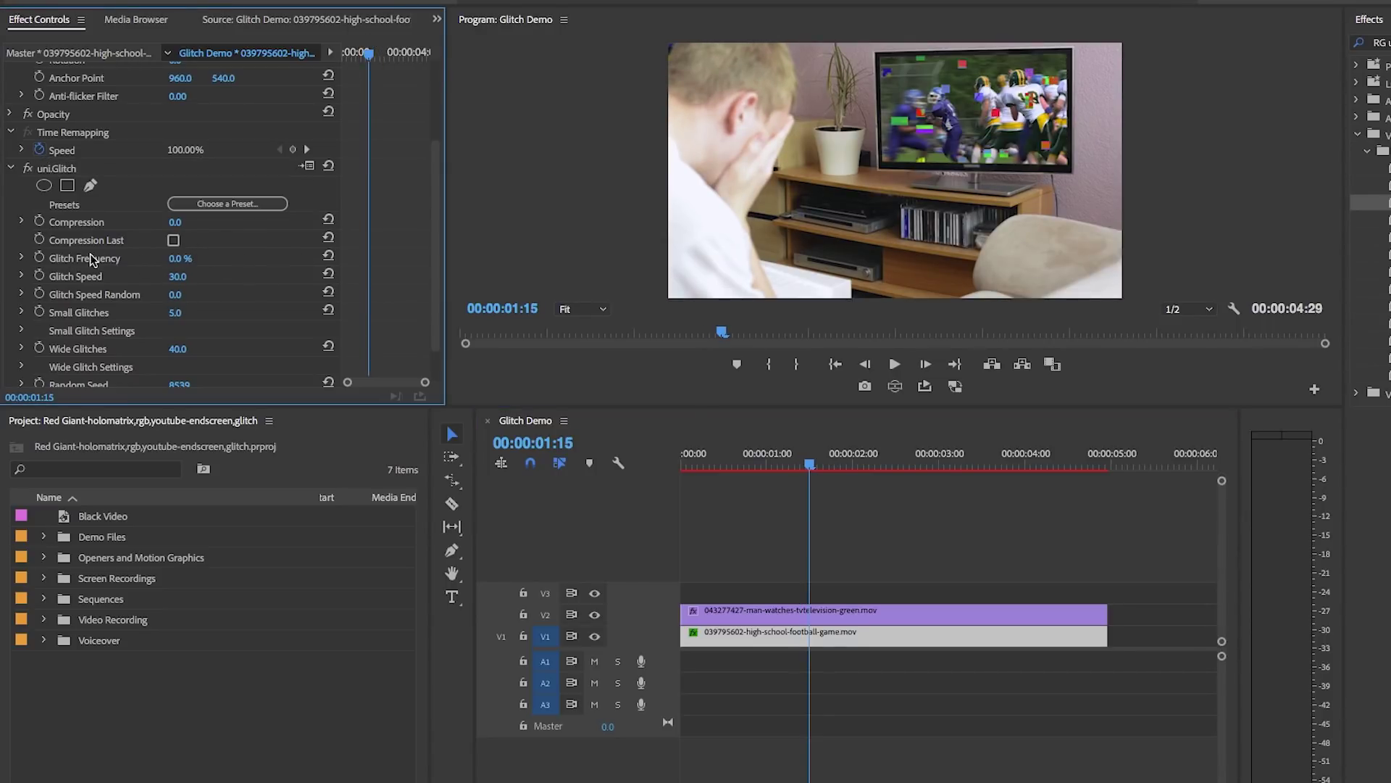
{"action": "left_click", "coordinate": [41, 257]}
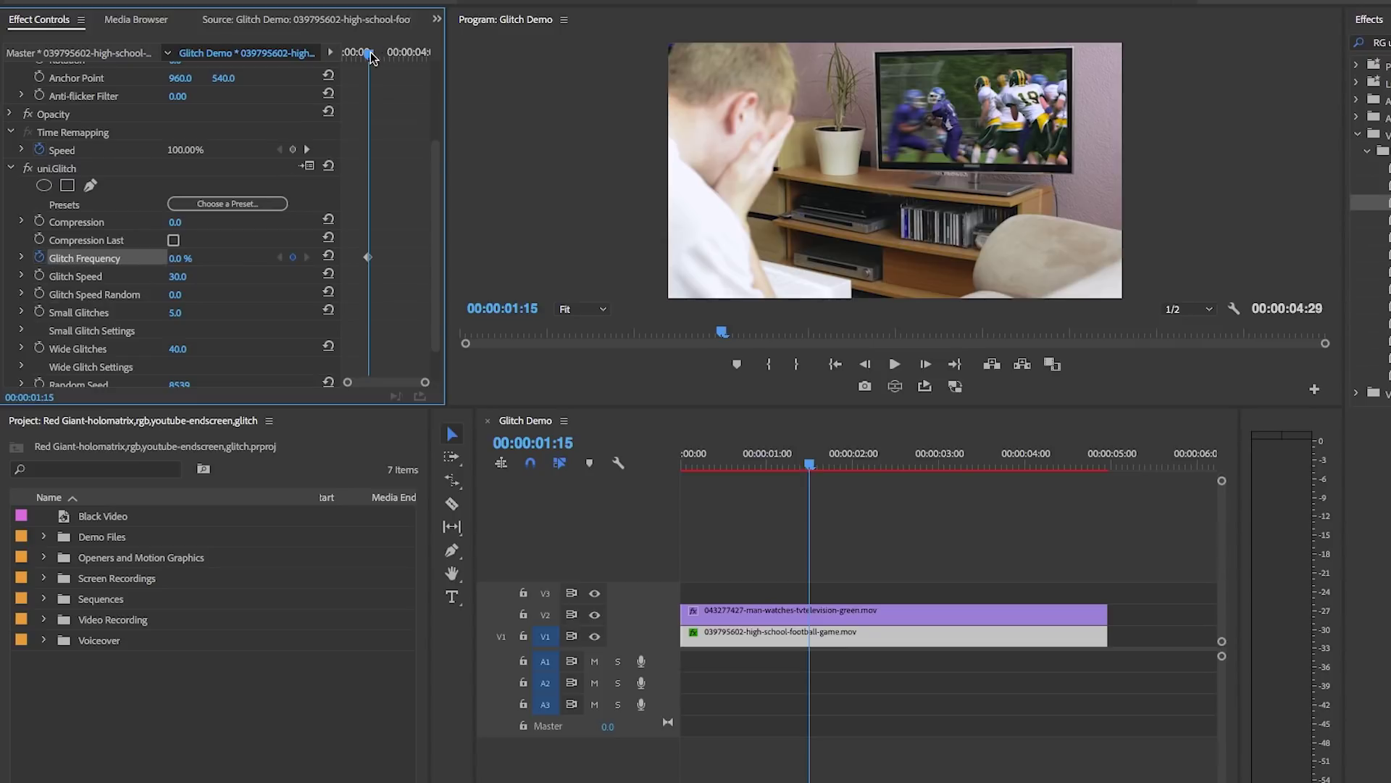
Ramp Glitch Frequency to 100% near the 3-second mark, then start a Compression keyframe at 1:15
{"action": "left_click_drag", "start_coordinate": [370, 56], "coordinate": [391, 63]}
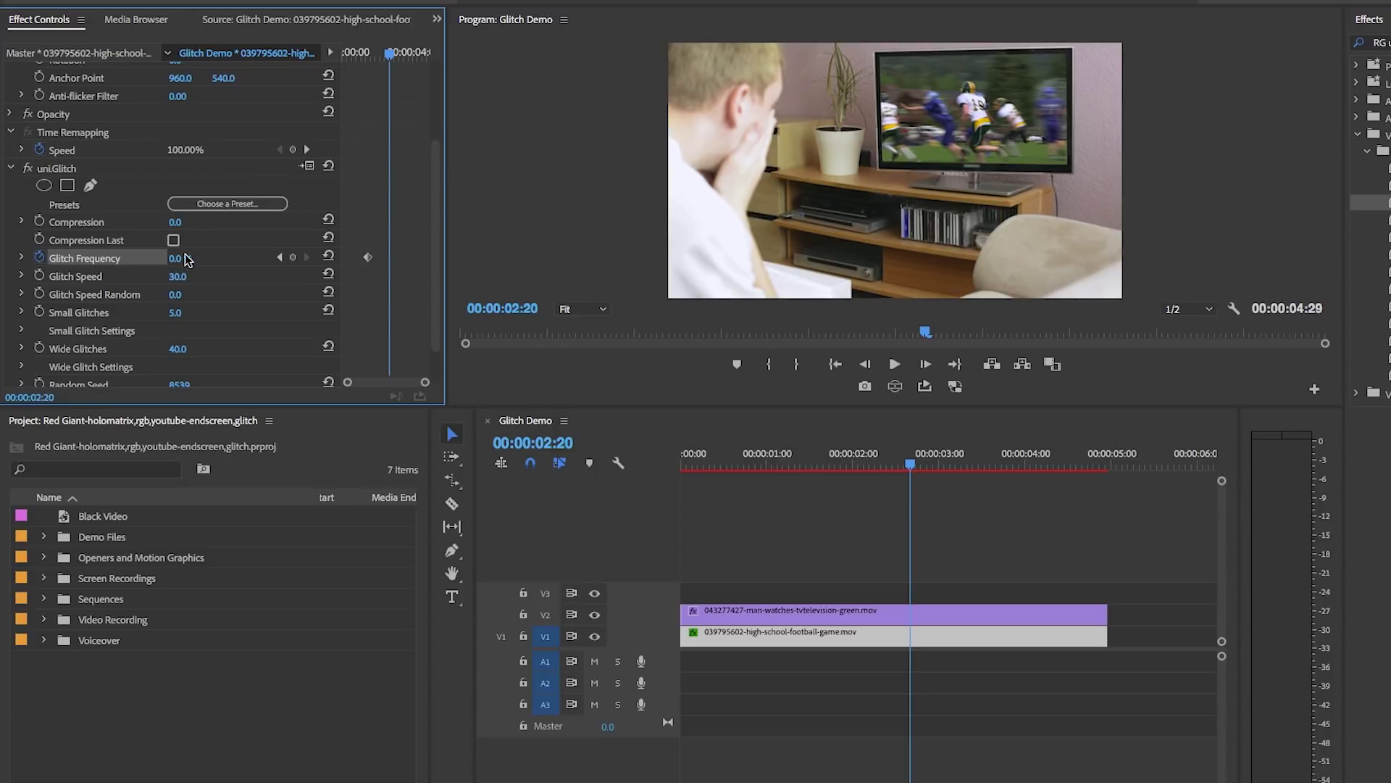
{"action": "left_click_drag", "start_coordinate": [390, 54], "coordinate": [397, 61]}
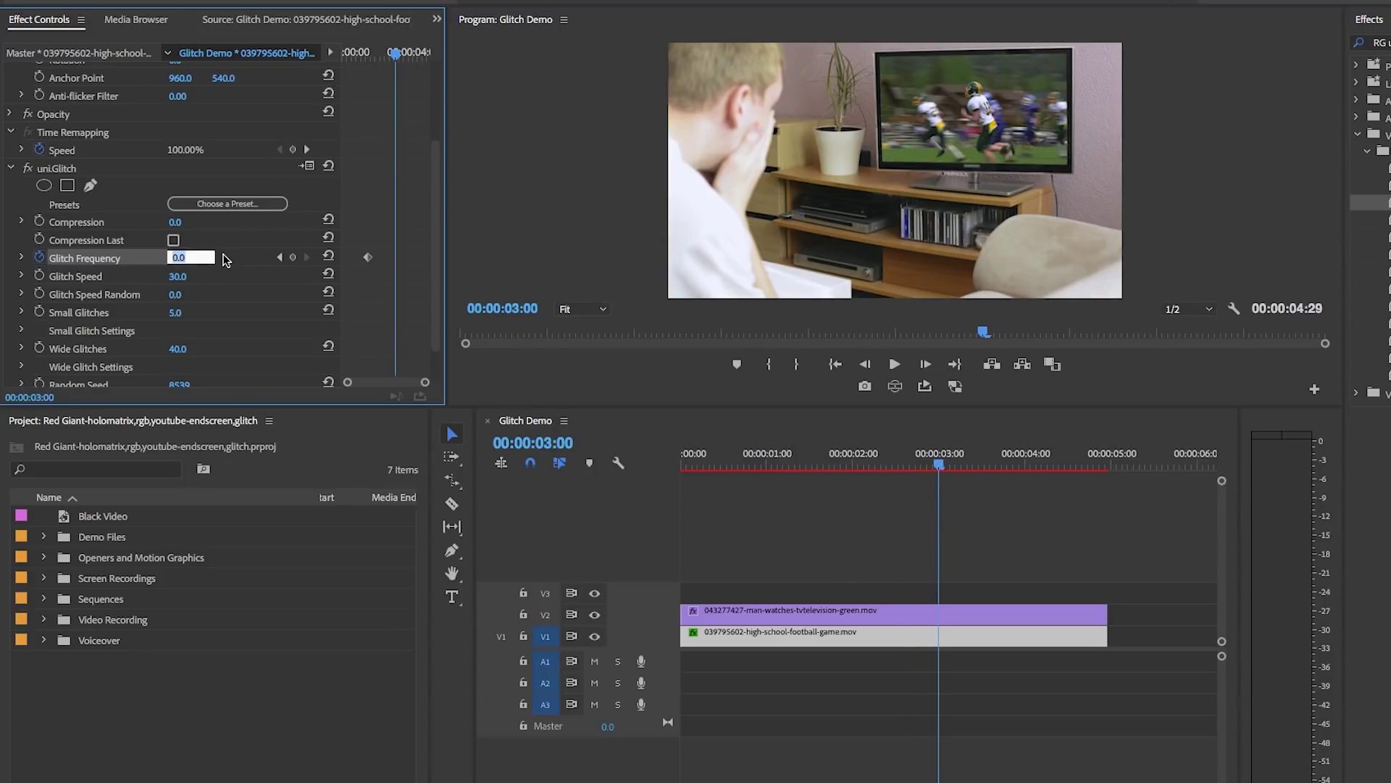
{"action": "left_click_drag", "start_coordinate": [395, 55], "coordinate": [370, 75]}
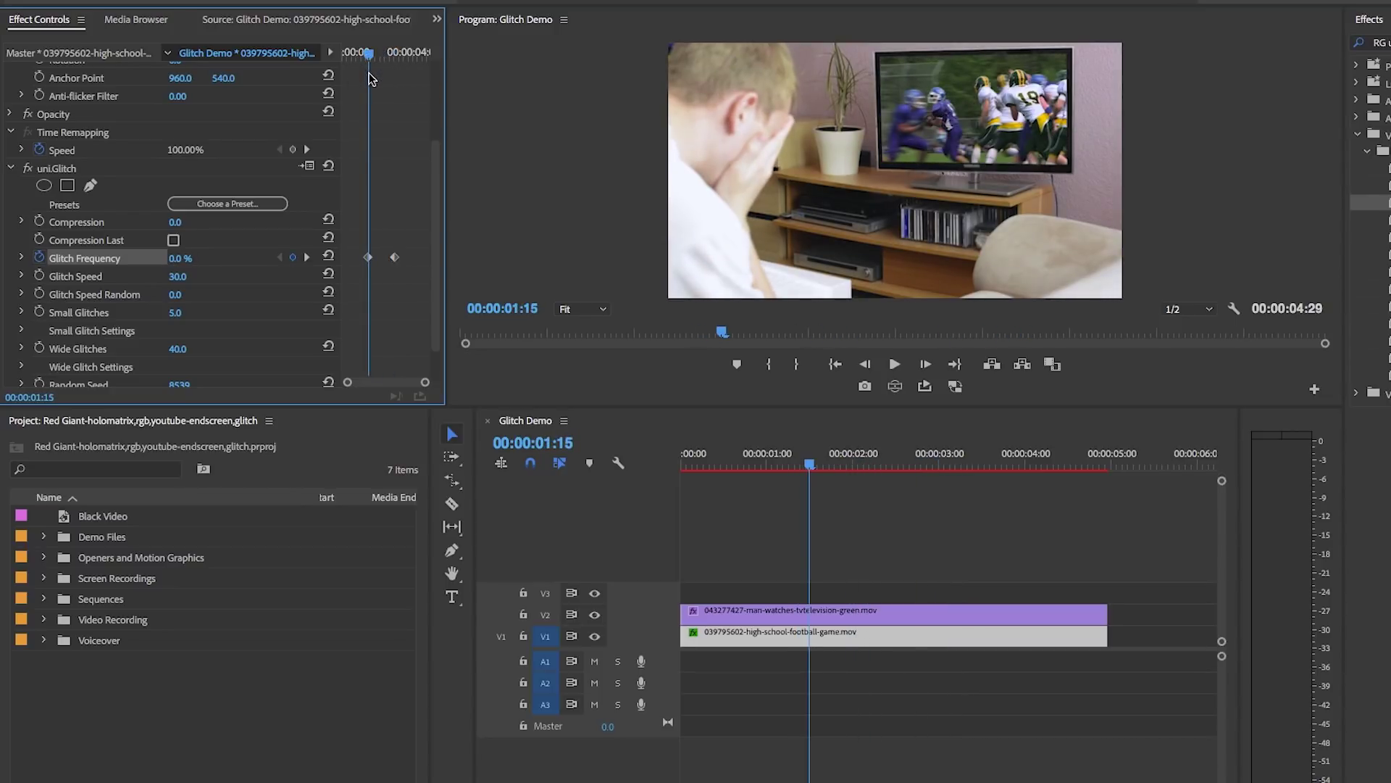
{"action": "left_click", "coordinate": [39, 222]}
Set Compression to 100 at about 3:01, then check the picture stays nearly clean near 1:16
{"action": "left_click_drag", "start_coordinate": [366, 58], "coordinate": [405, 63]}
{"action": "left_click", "coordinate": [203, 221]}
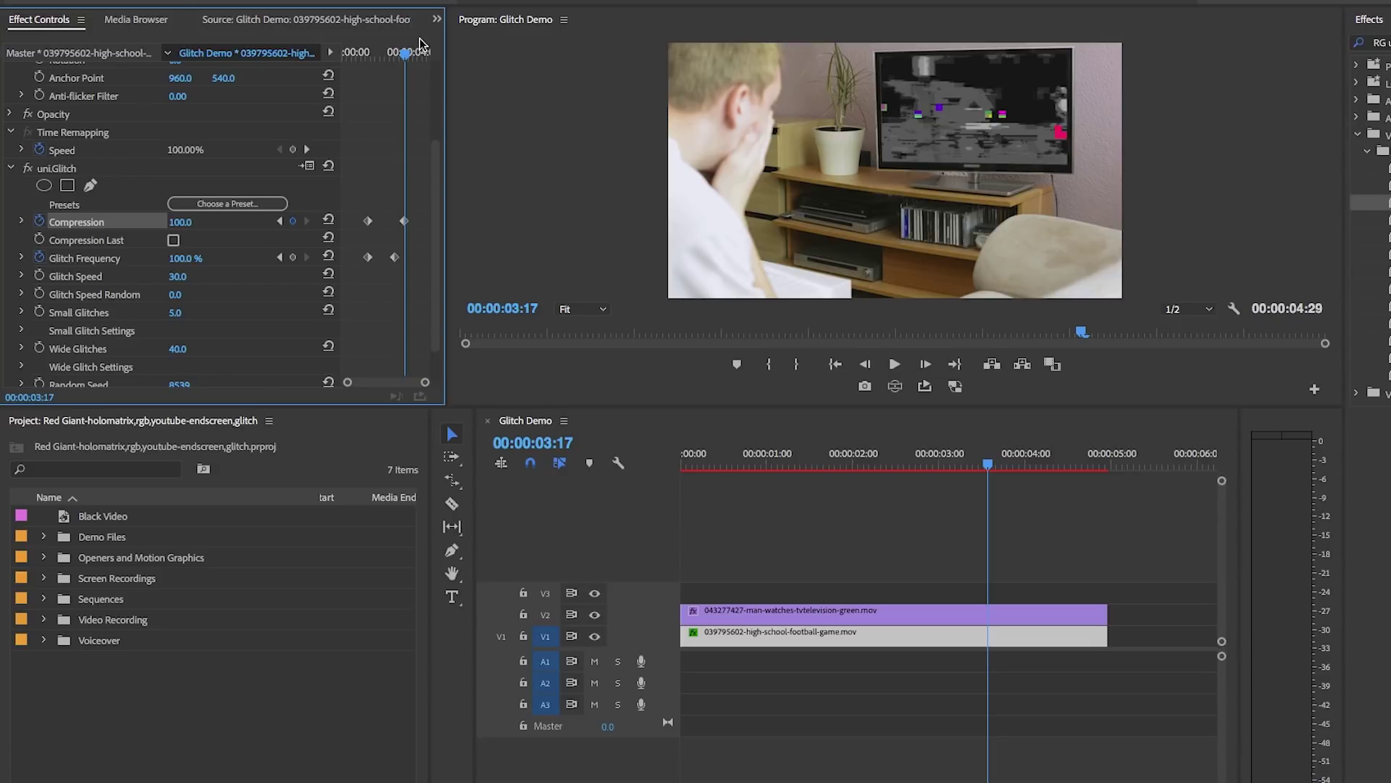
{"action": "left_click_drag", "start_coordinate": [404, 52], "coordinate": [369, 70]}
Keyframe the small glitch SG - Size to grow from 67 to 100
{"action": "left_click", "coordinate": [22, 313]}
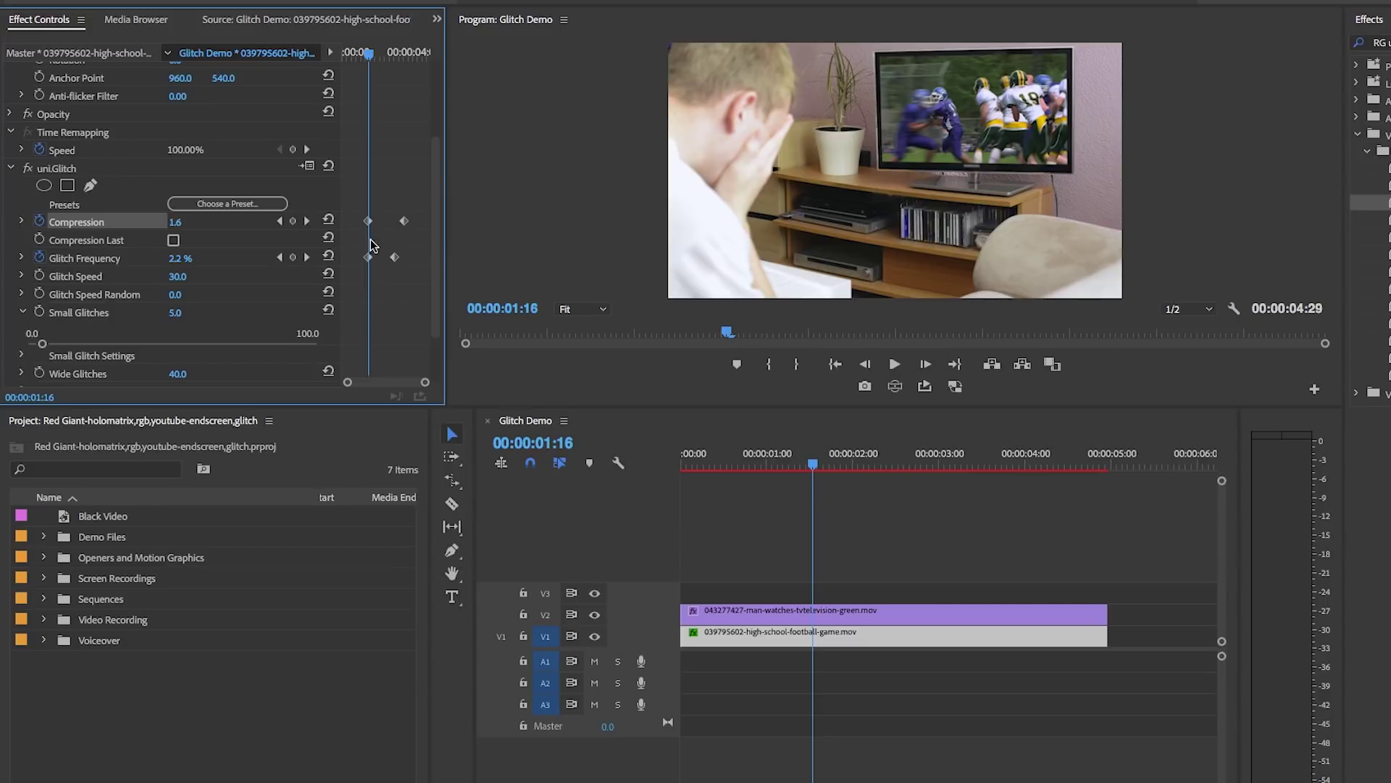
{"action": "scroll", "coordinate": [434, 289], "scroll_direction": "down", "scroll_amount": 3}
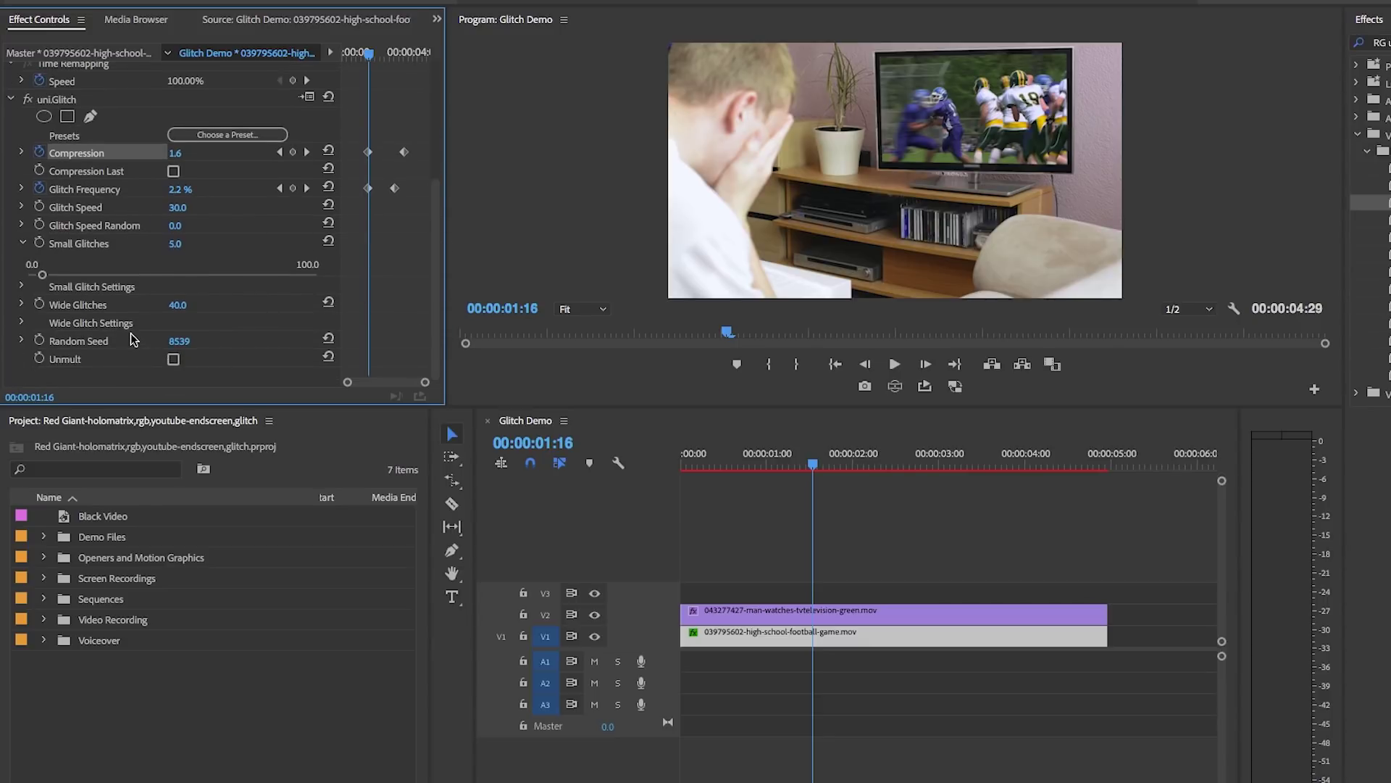
{"action": "left_click", "coordinate": [21, 288]}
{"action": "scroll", "coordinate": [14, 348], "scroll_direction": "down", "scroll_amount": 2}
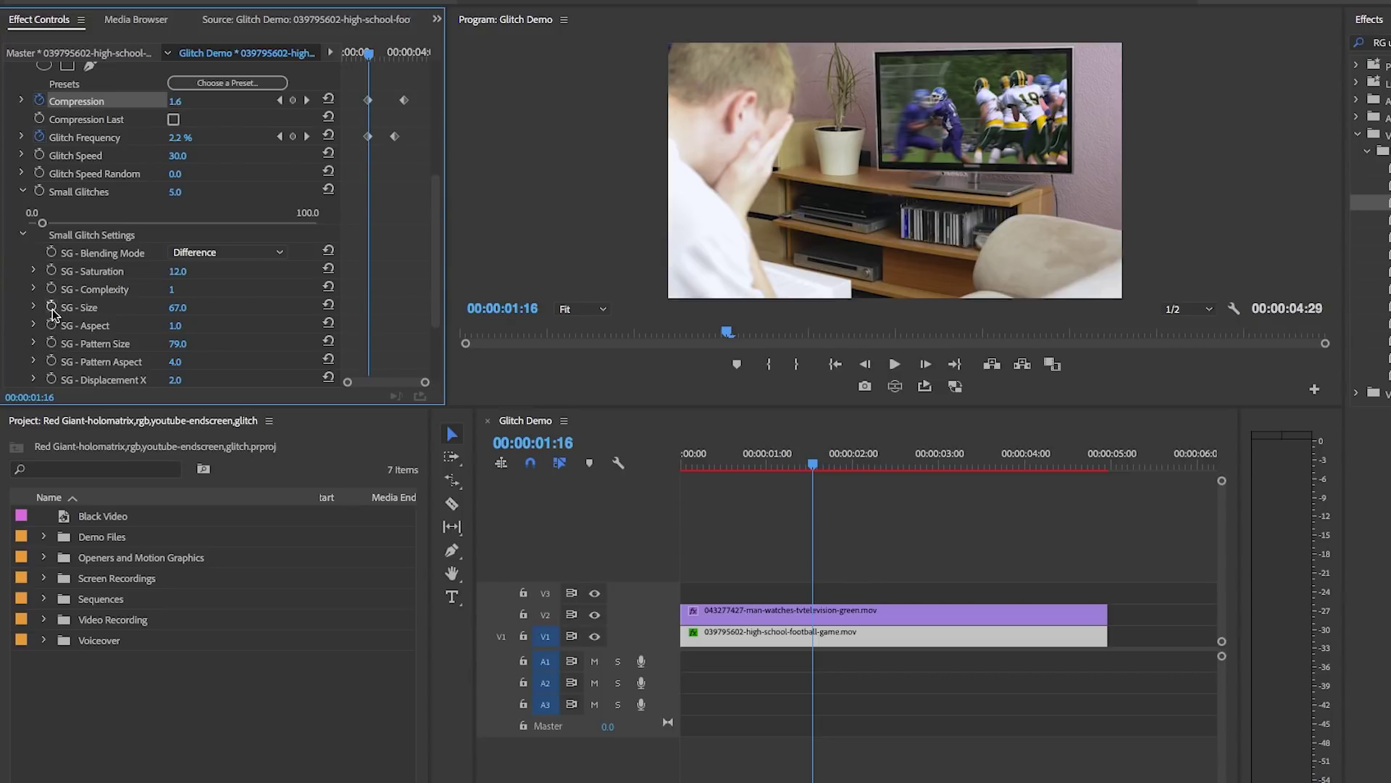
{"action": "left_click", "coordinate": [51, 308]}
{"action": "left_click_drag", "start_coordinate": [371, 55], "coordinate": [395, 73]}
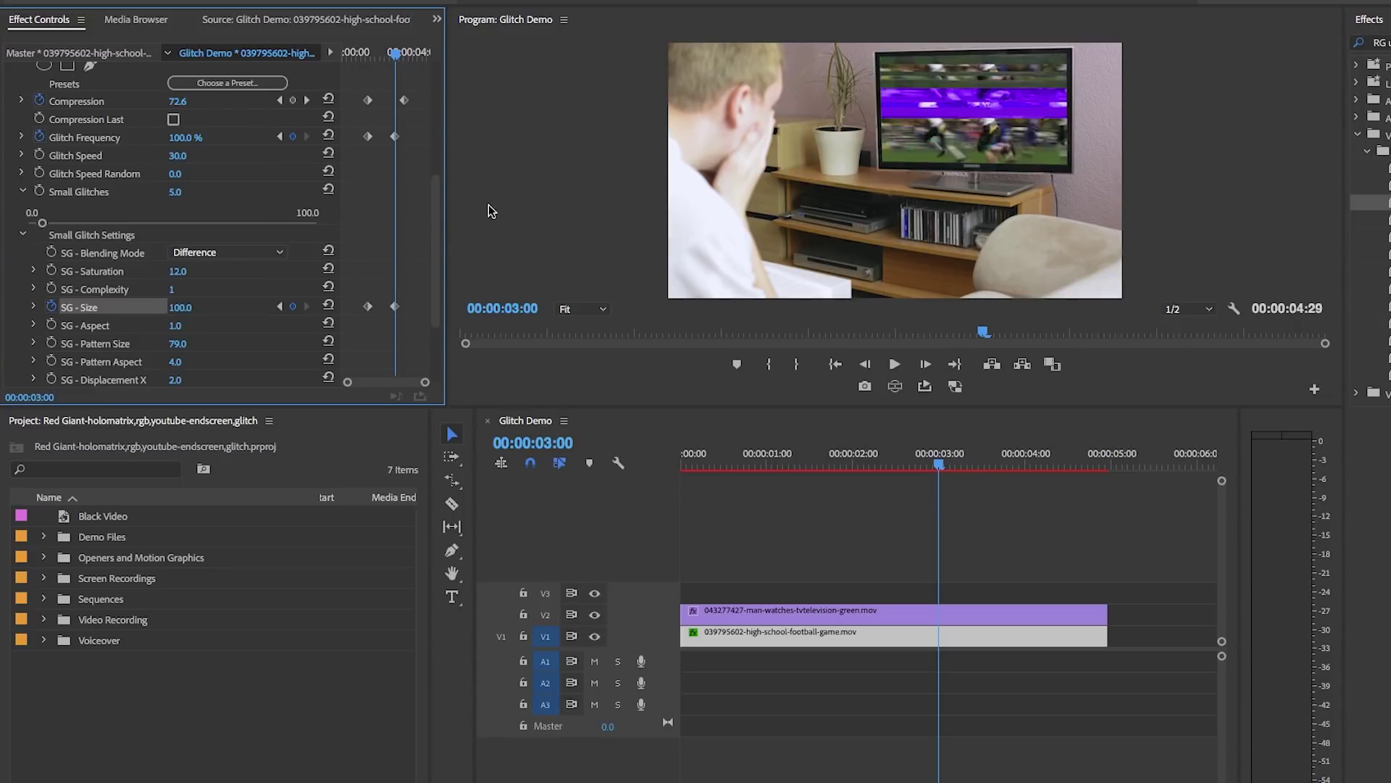
Keyframe Wide Glitch Height from 25 to 100 at 2:27, then render previews
{"action": "scroll", "coordinate": [435, 233], "scroll_direction": "down", "scroll_amount": 5}
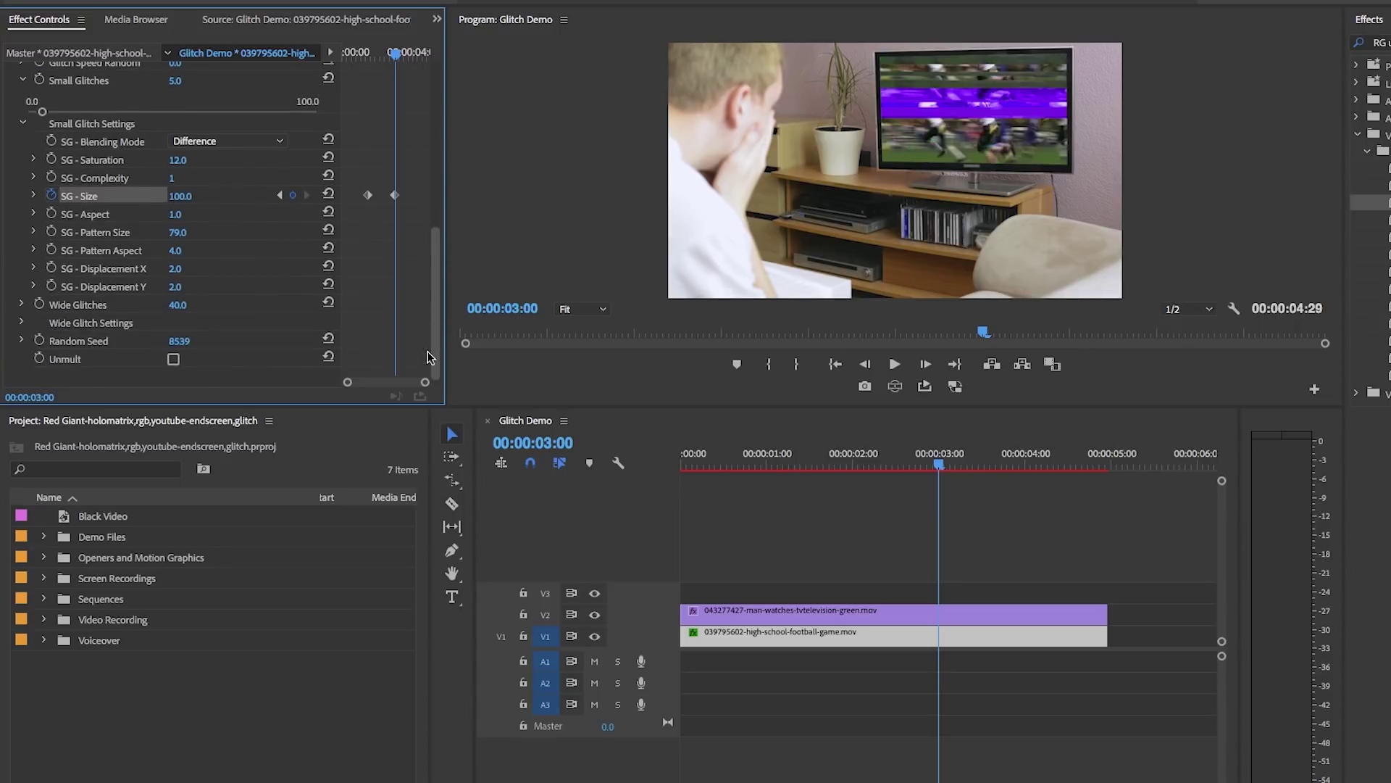
{"action": "left_click", "coordinate": [20, 324]}
{"action": "scroll", "coordinate": [19, 323], "scroll_direction": "down", "scroll_amount": 5}
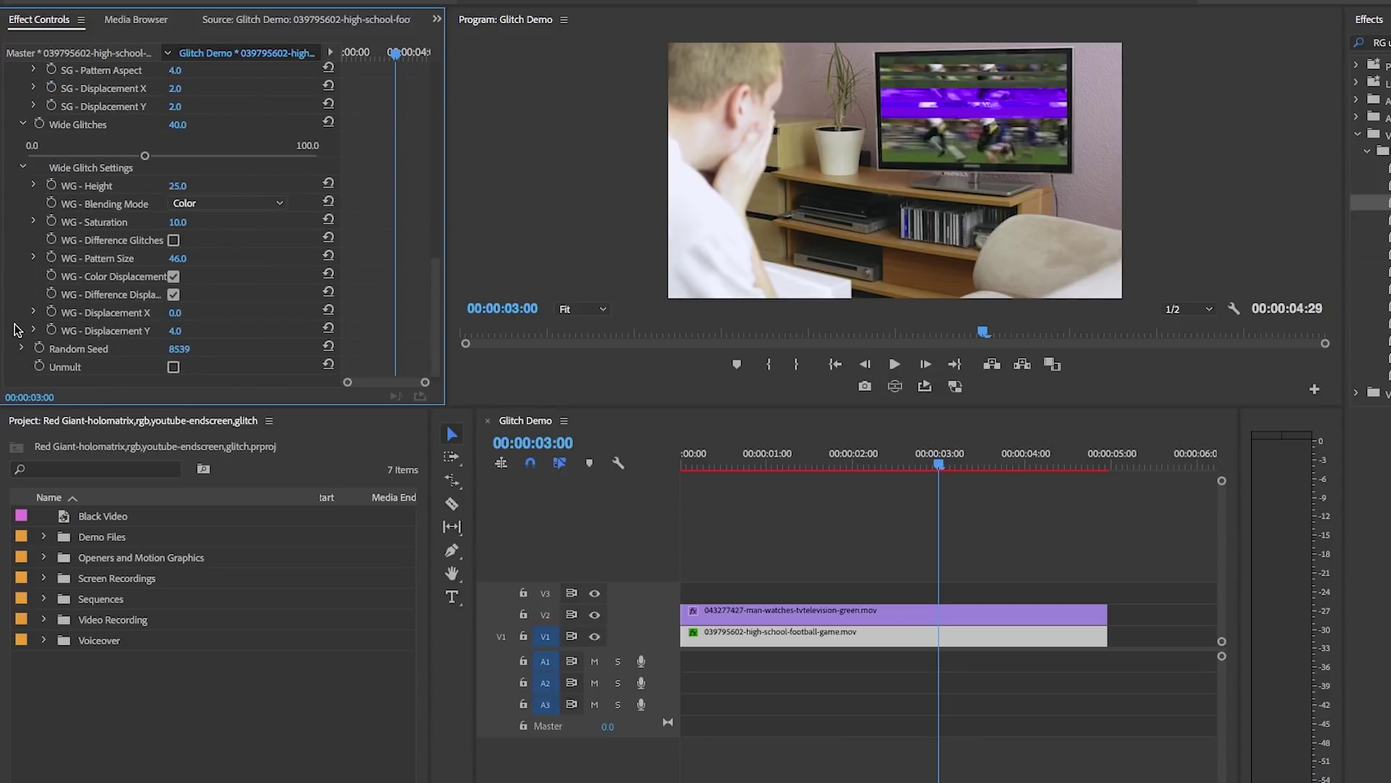
{"action": "left_click_drag", "start_coordinate": [375, 53], "coordinate": [393, 52]}
{"action": "left_click", "coordinate": [49, 186]}
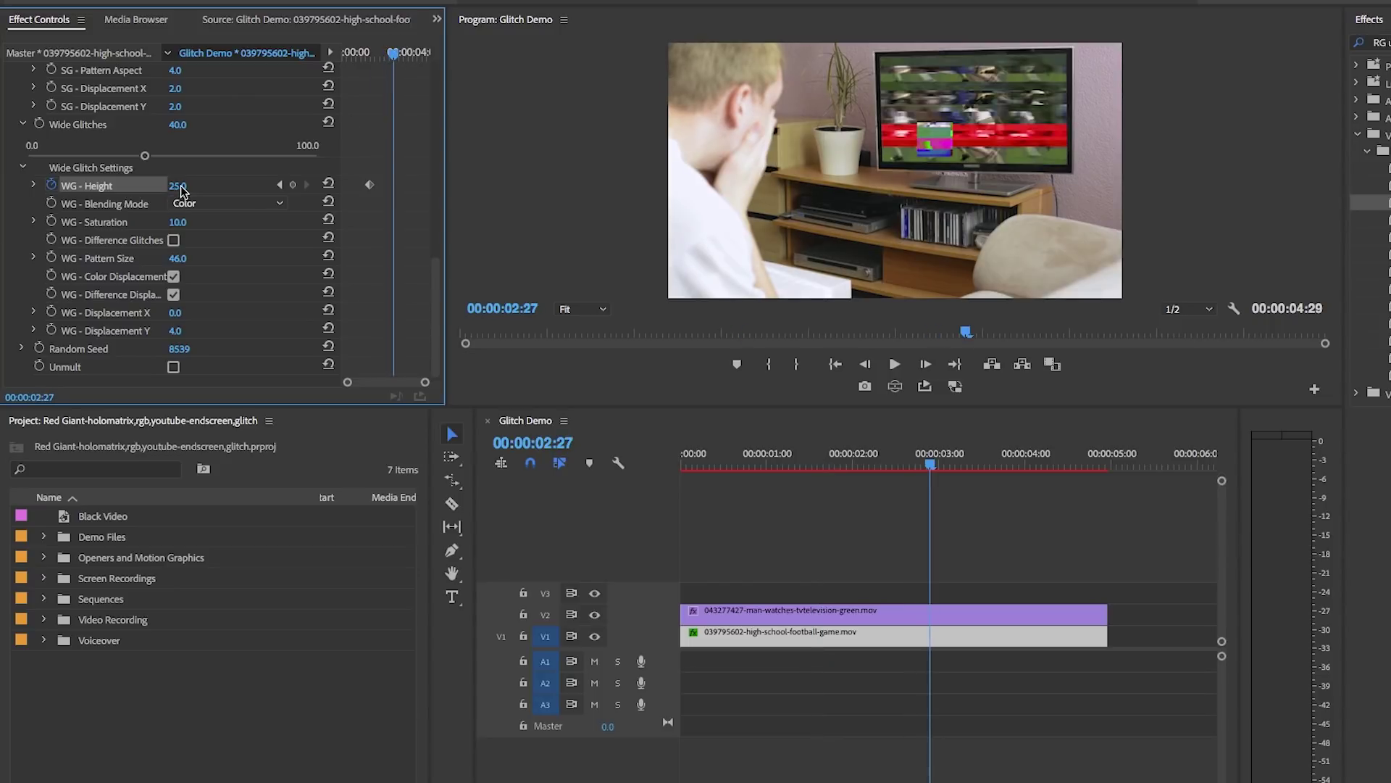
{"action": "left_click", "coordinate": [189, 185]}
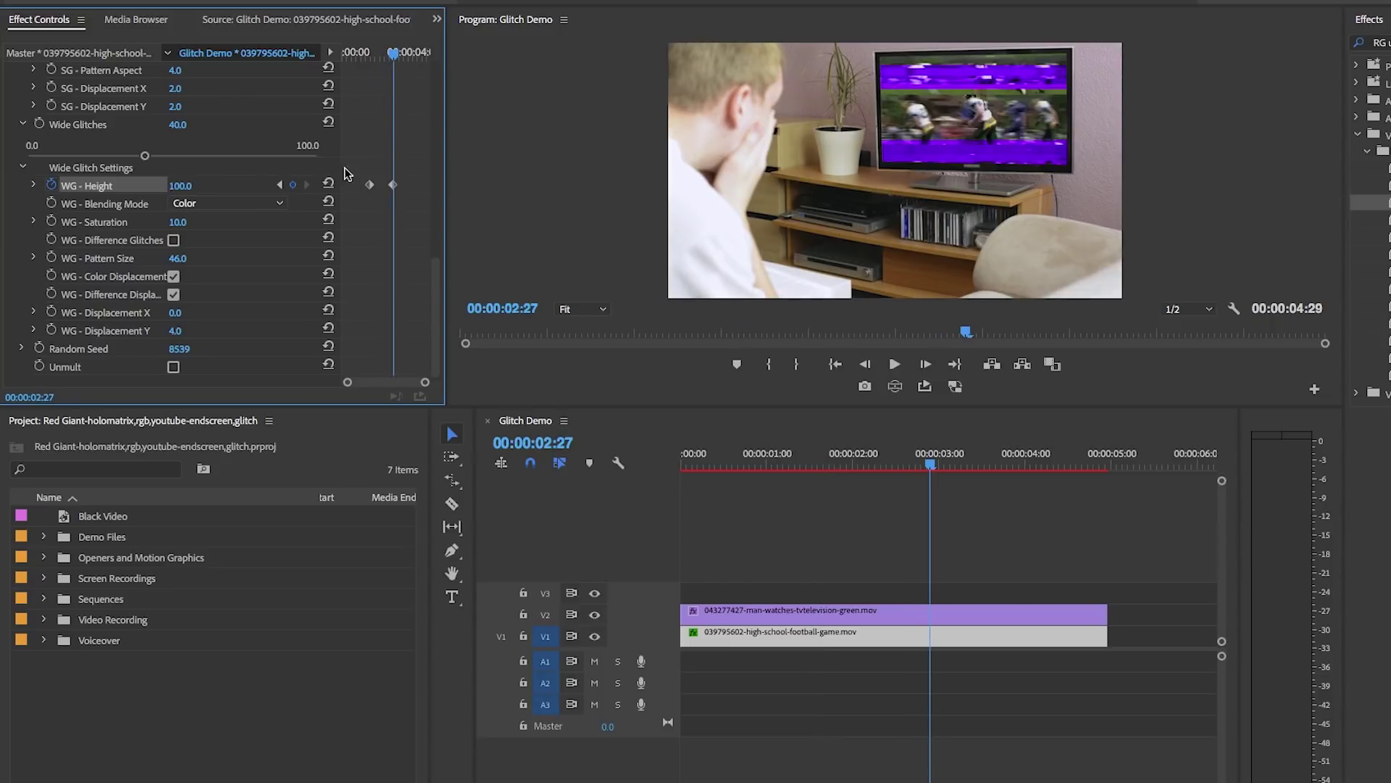
{"action": "left_click", "coordinate": [363, 52]}
{"action": "left_click_drag", "start_coordinate": [435, 286], "coordinate": [436, 112]}
{"action": "key", "text": "Return"}
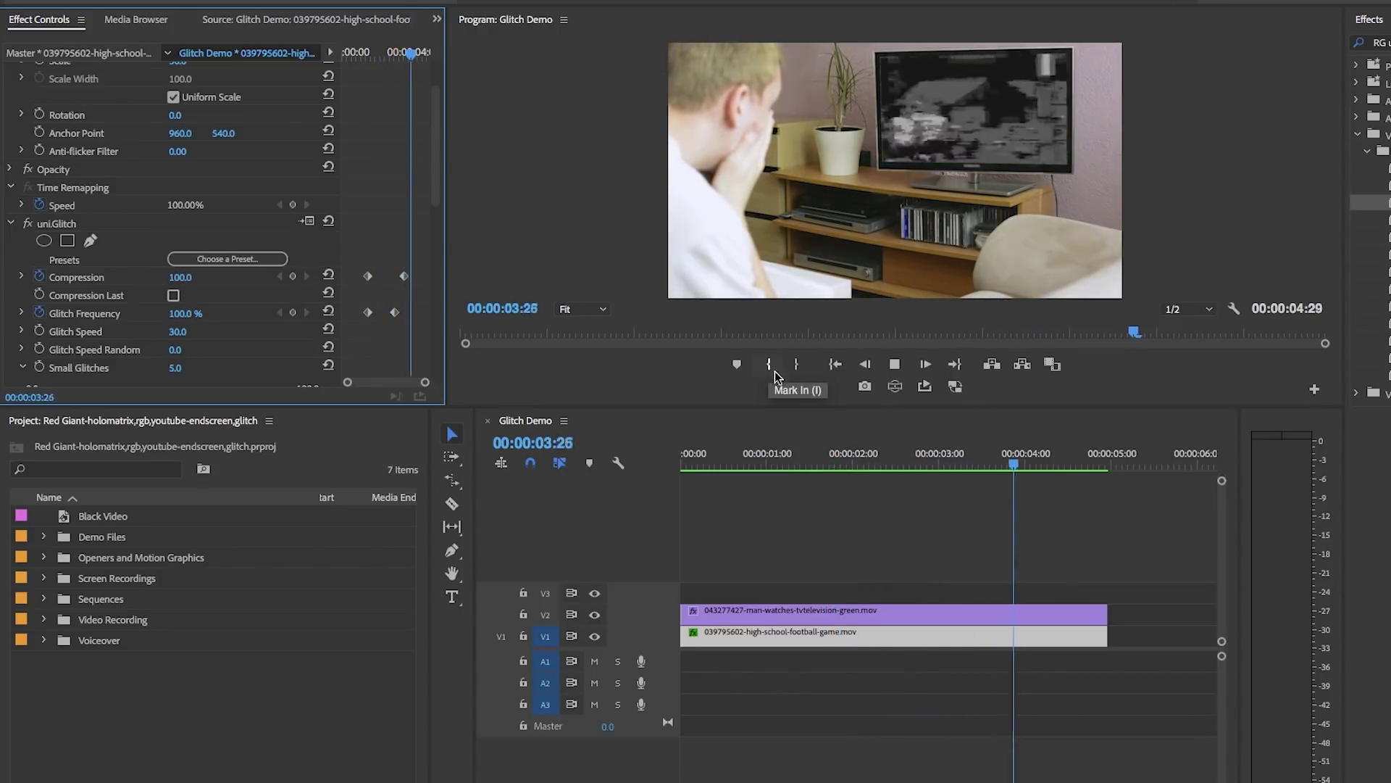
Play the TV clip from the start, then again from about 1:05, to watch the glitch ramp
{"action": "left_click_drag", "start_coordinate": [975, 463], "coordinate": [655, 471]}
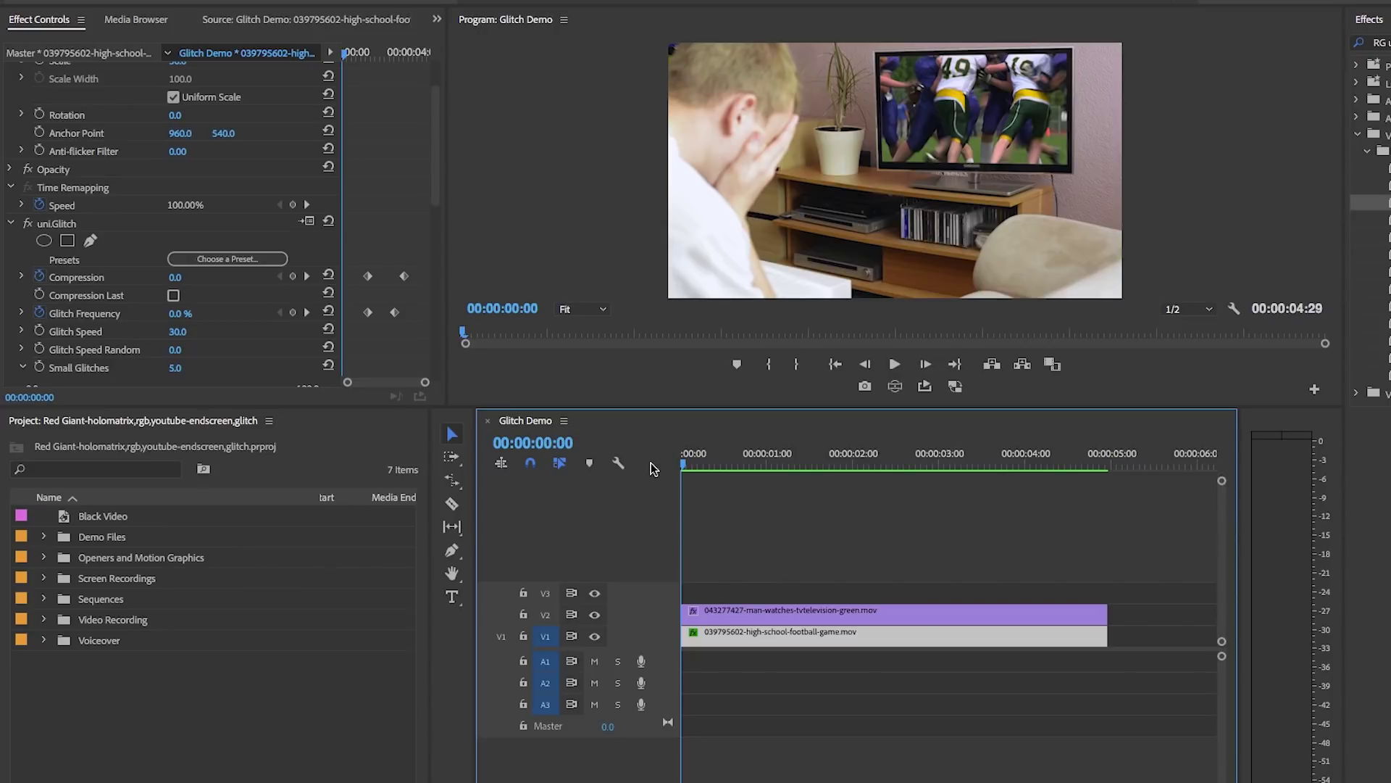
{"action": "key", "text": "space"}
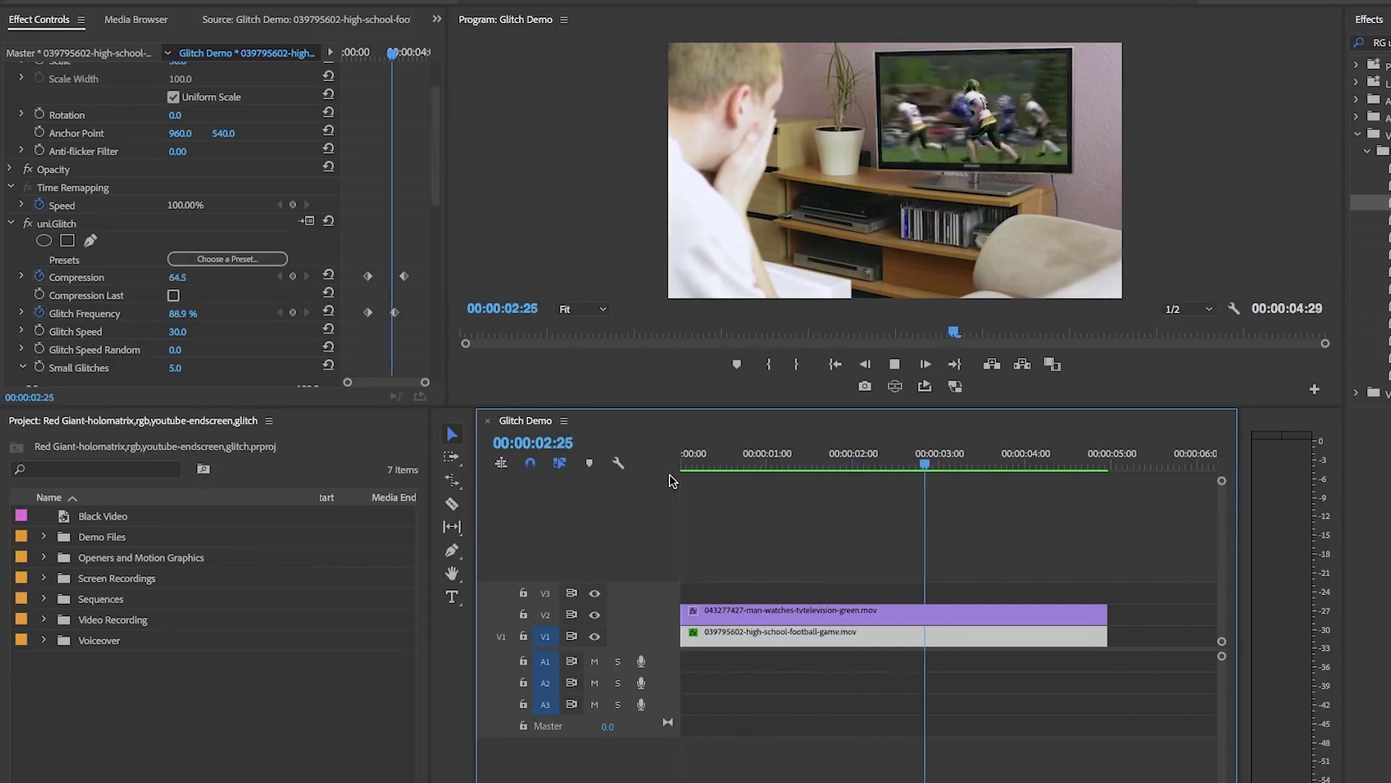
{"action": "key", "text": "space"}
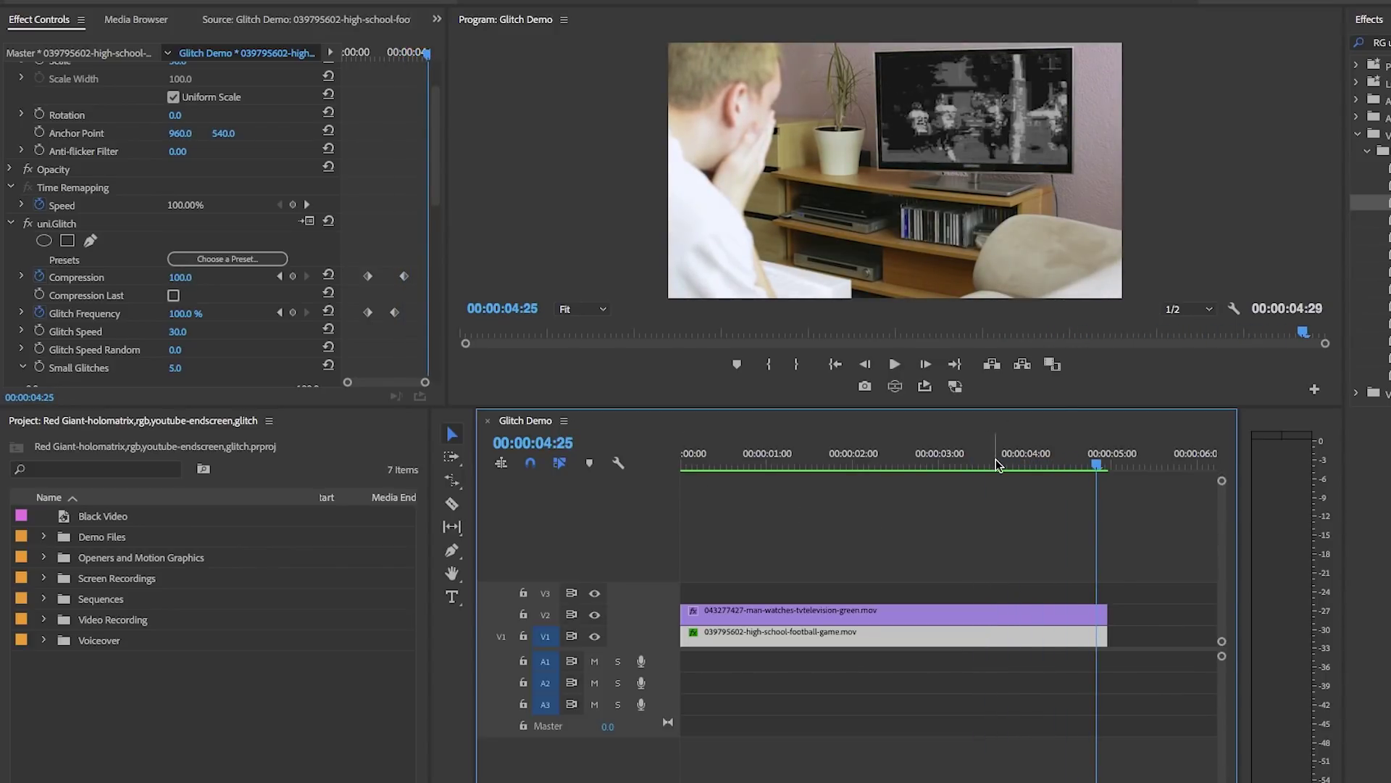
{"action": "left_click_drag", "start_coordinate": [997, 464], "coordinate": [779, 464]}
{"action": "key", "text": "space"}
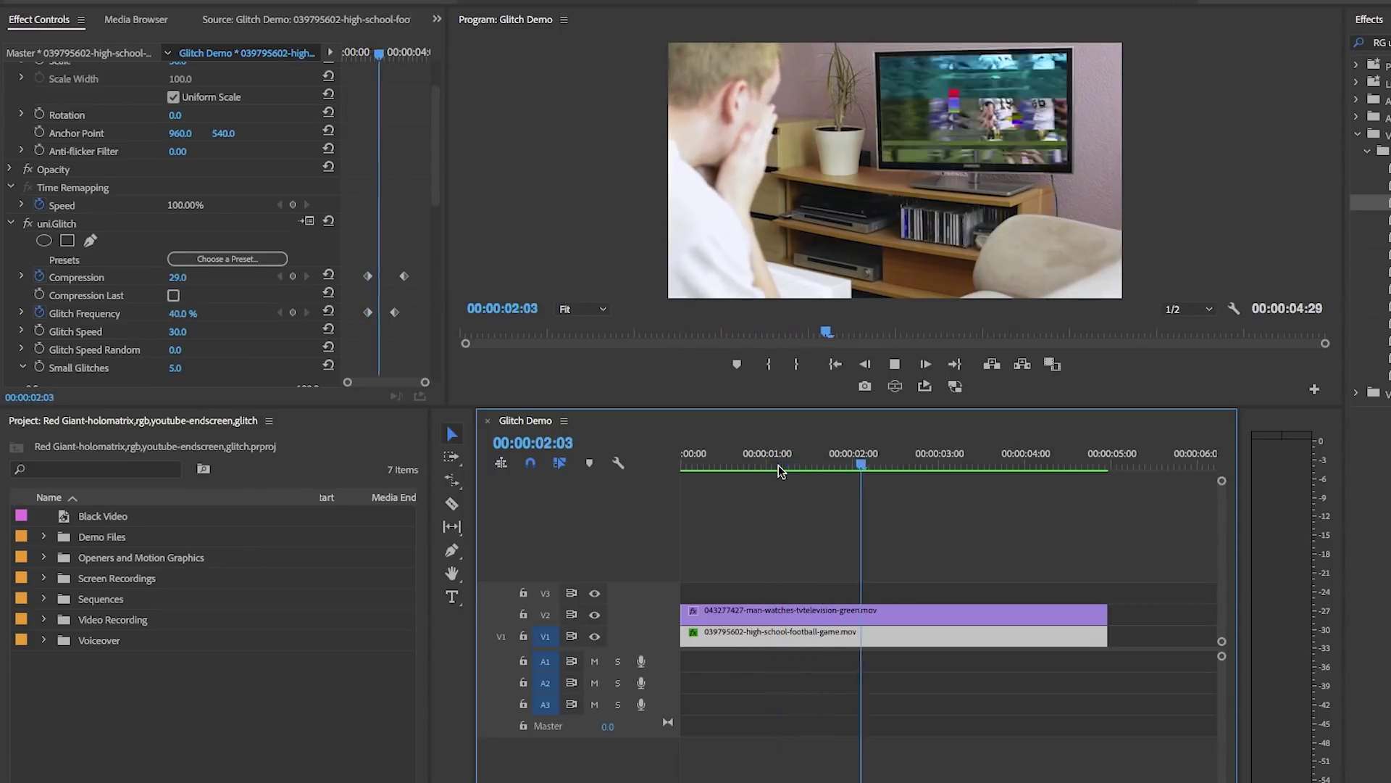